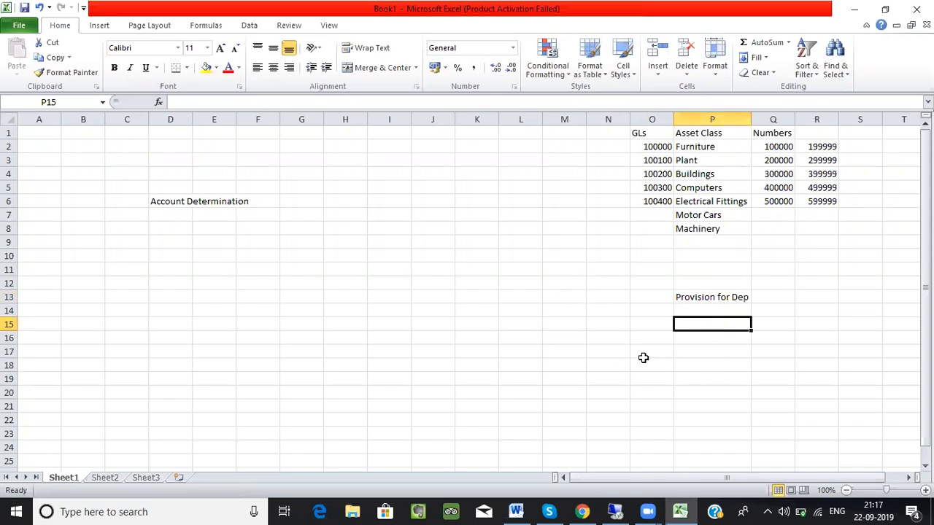
# Step: Enter the label Depreciation in cell E14 and the amount 1000 in cell F15
pyautogui.click(208, 316)
pyautogui.write('Dep')
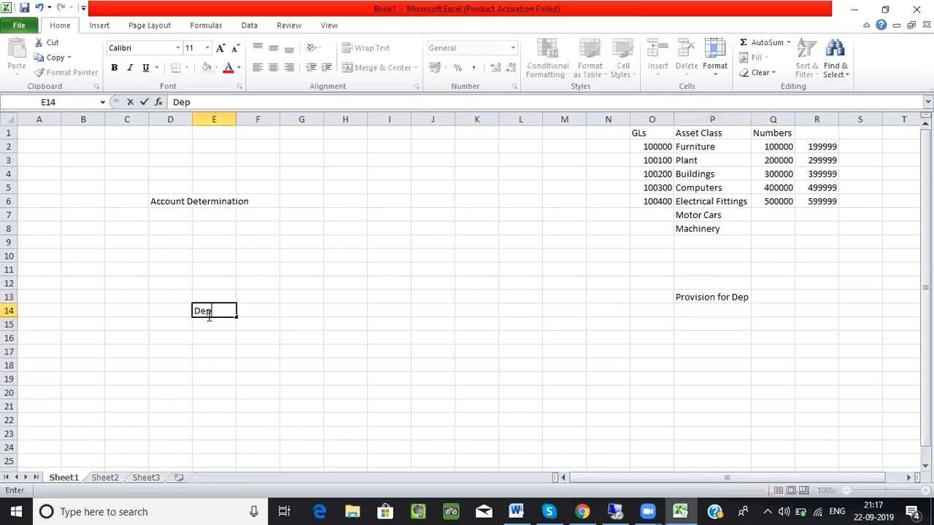
pyautogui.write('reciation')
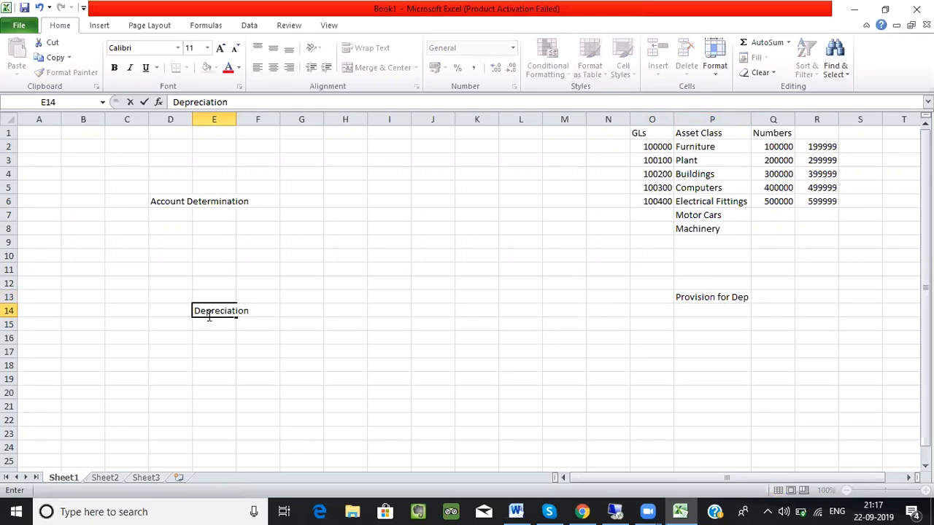
pyautogui.press('Return')
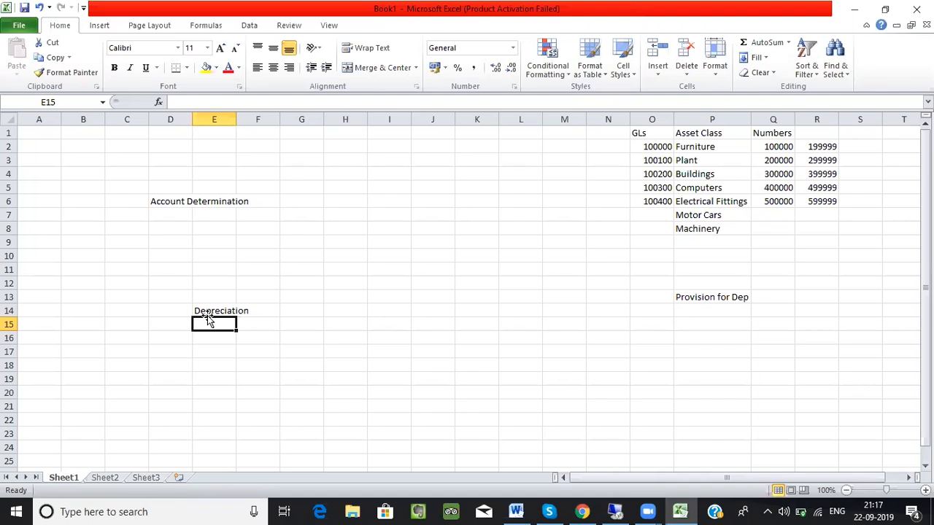
pyautogui.click(247, 325)
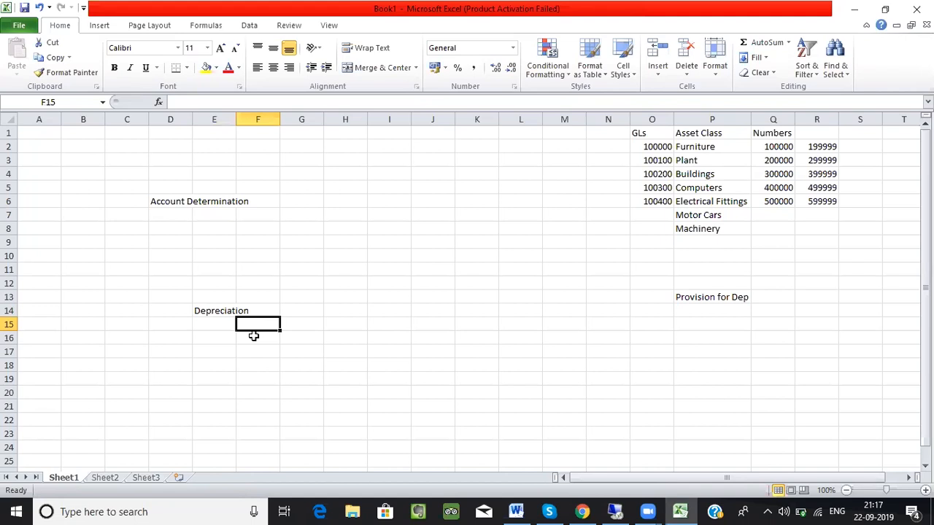
pyautogui.write('1000')
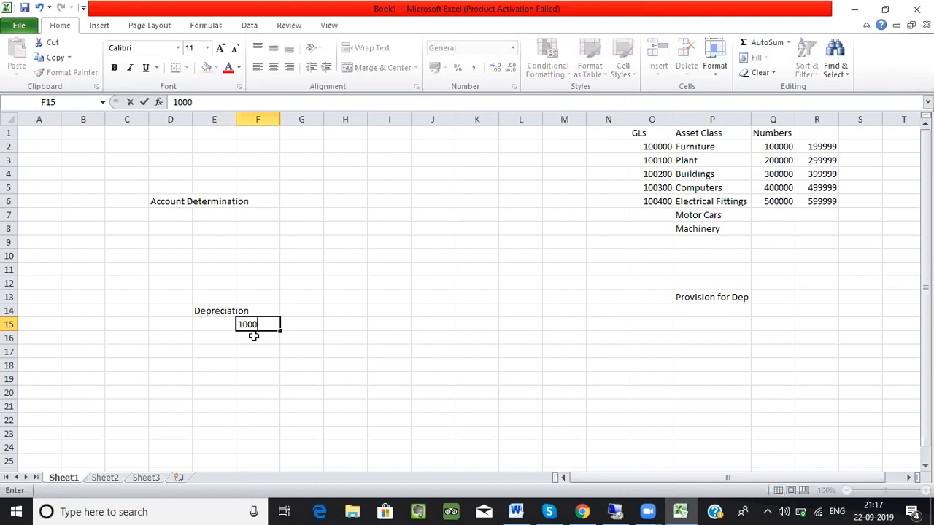
pyautogui.press('Return')
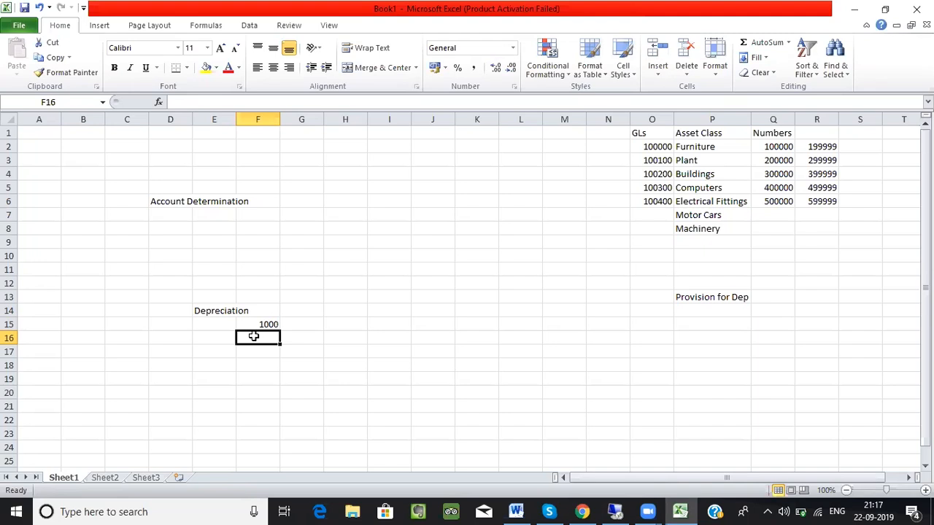
pyautogui.press('Up')
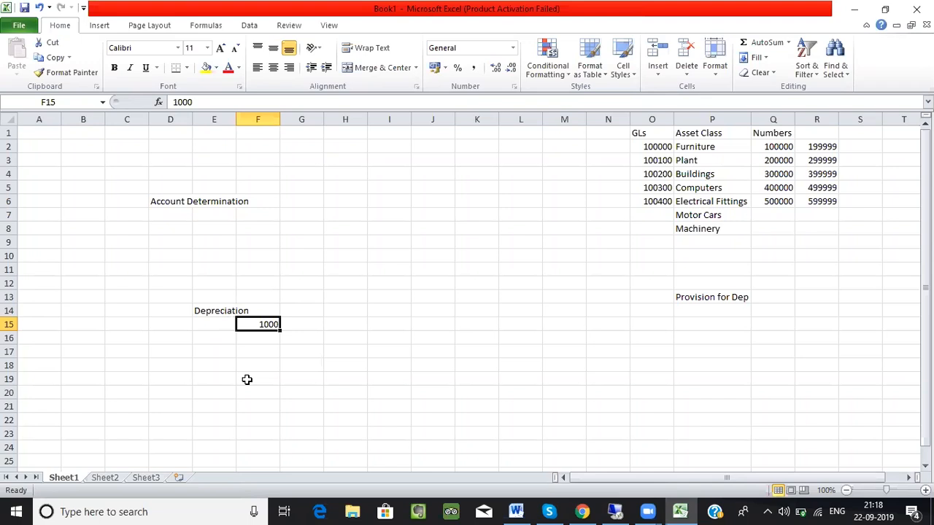
# Step: Enter the asset value 1000000 in cell J7 and its useful life, 10 years, in cell J8
pyautogui.click(430, 215)
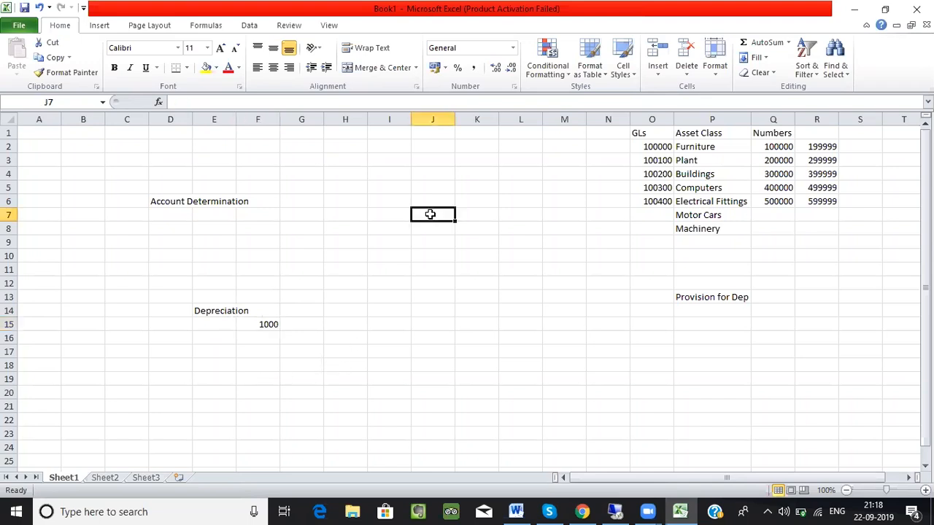
pyautogui.write('1000000')
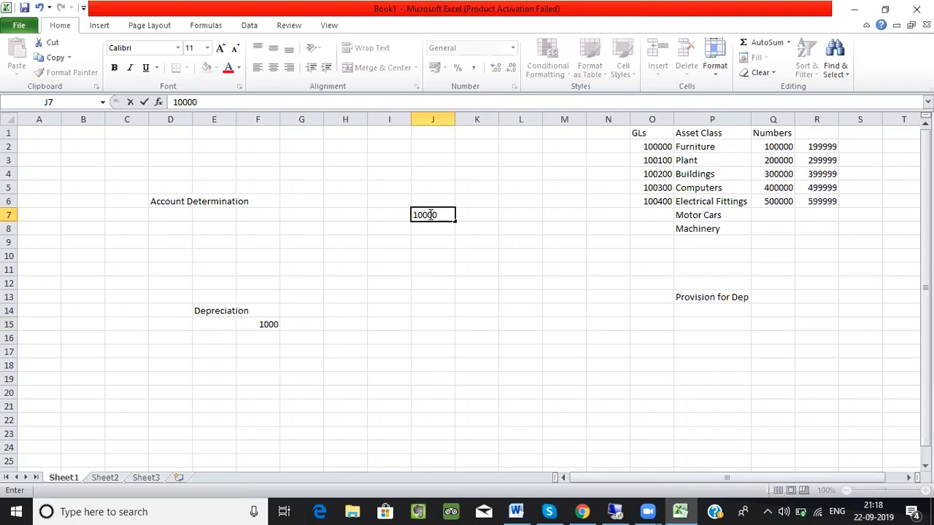
pyautogui.press('Return')
pyautogui.write('10 years')
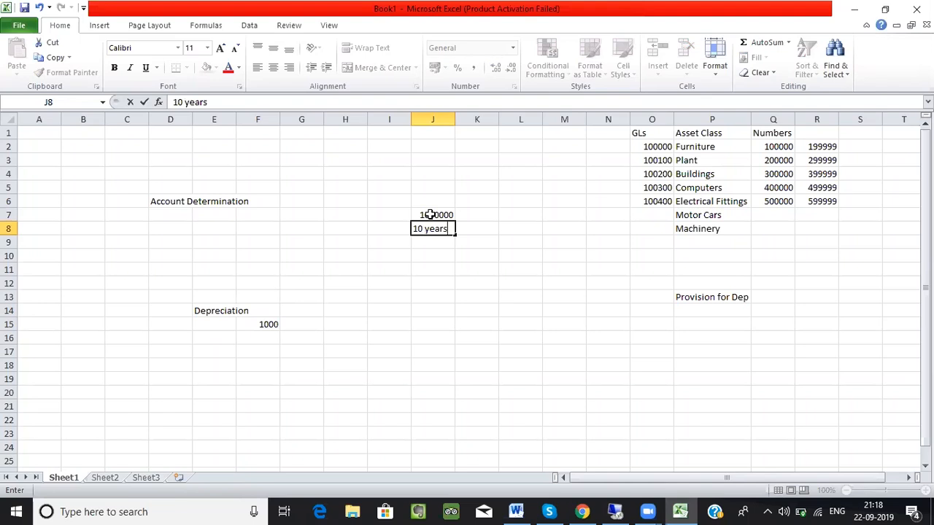
pyautogui.click(444, 255)
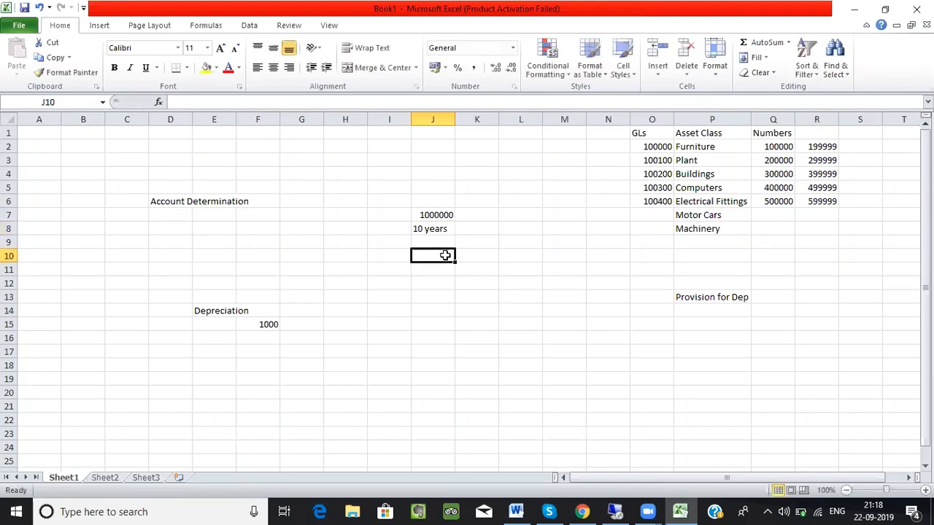
pyautogui.click(430, 215)
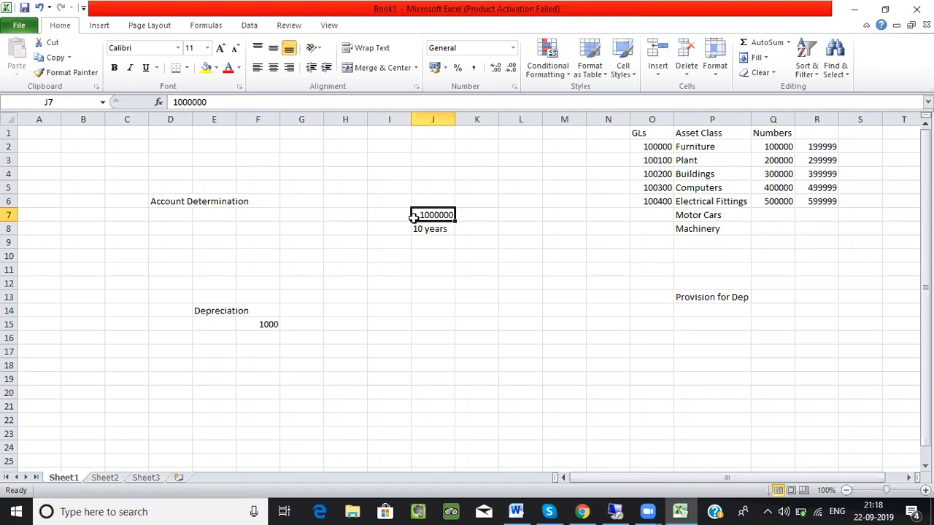
pyautogui.click(253, 327)
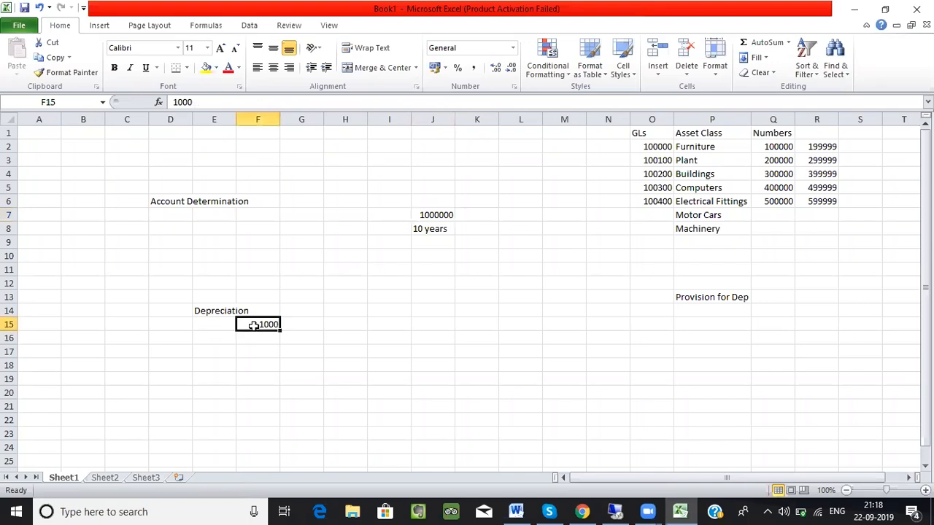
pyautogui.click(432, 228)
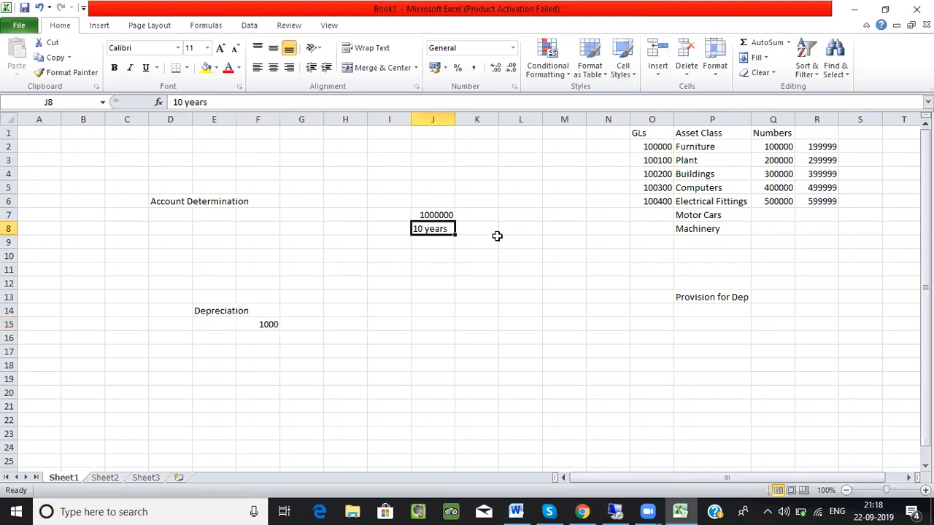
pyautogui.click(429, 213)
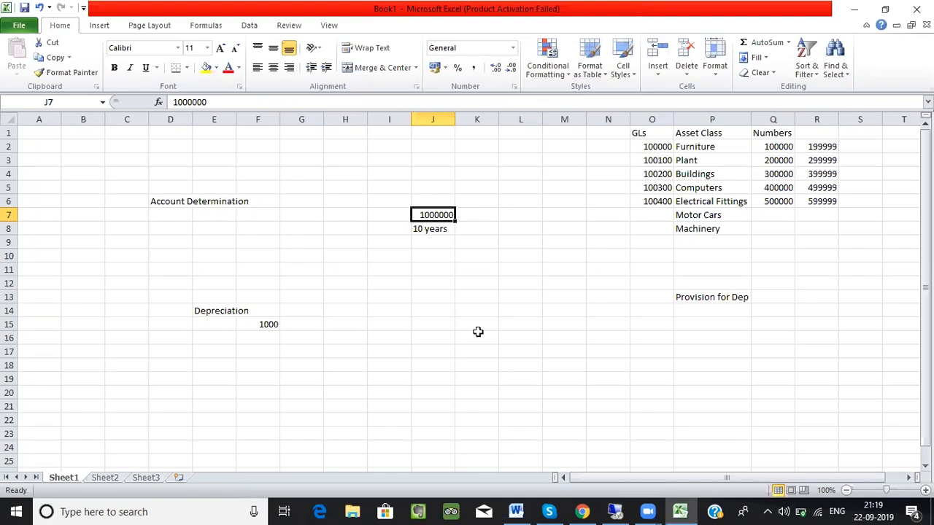
pyautogui.click(341, 350)
pyautogui.click(256, 325)
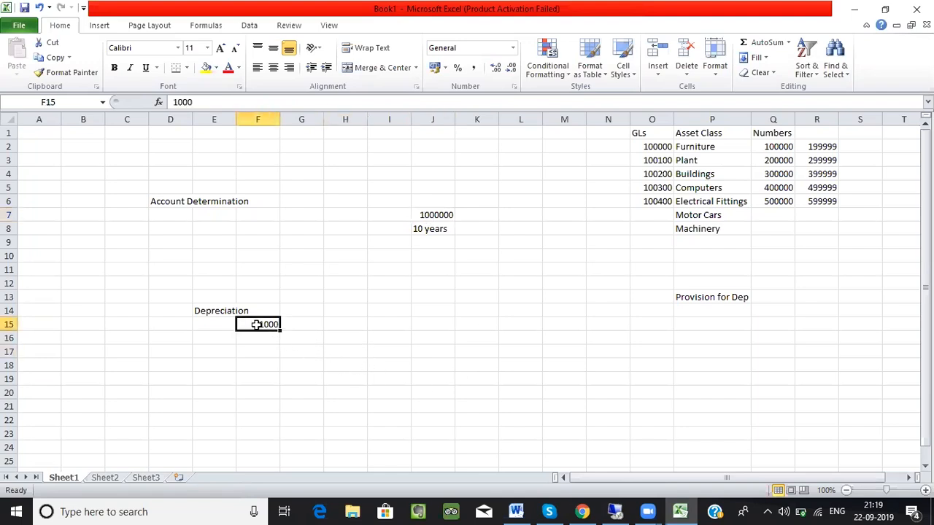
# Step: Write the journal entry in J16:K17 with Dr for Depreciation and, on the row below, Cr for Prov for Dep
pyautogui.click(423, 336)
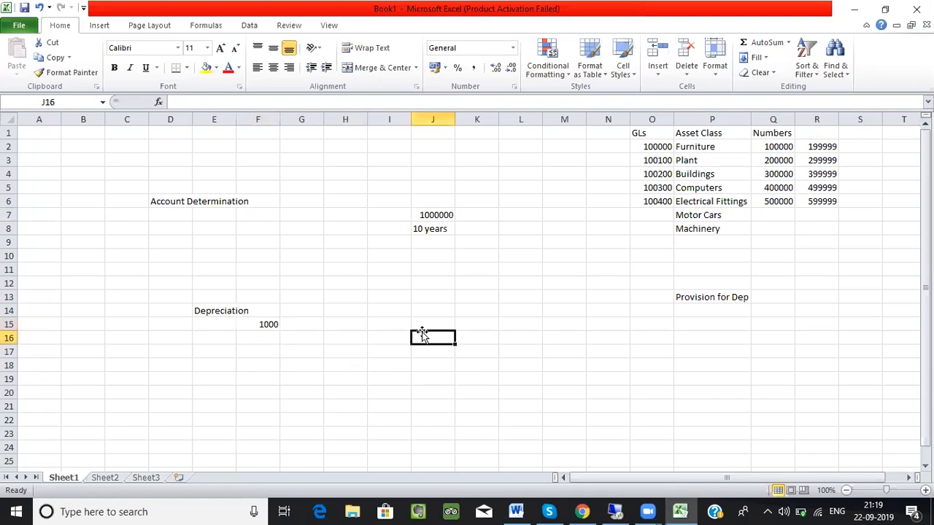
pyautogui.write('D')
pyautogui.press('Tab')
pyautogui.write('De')
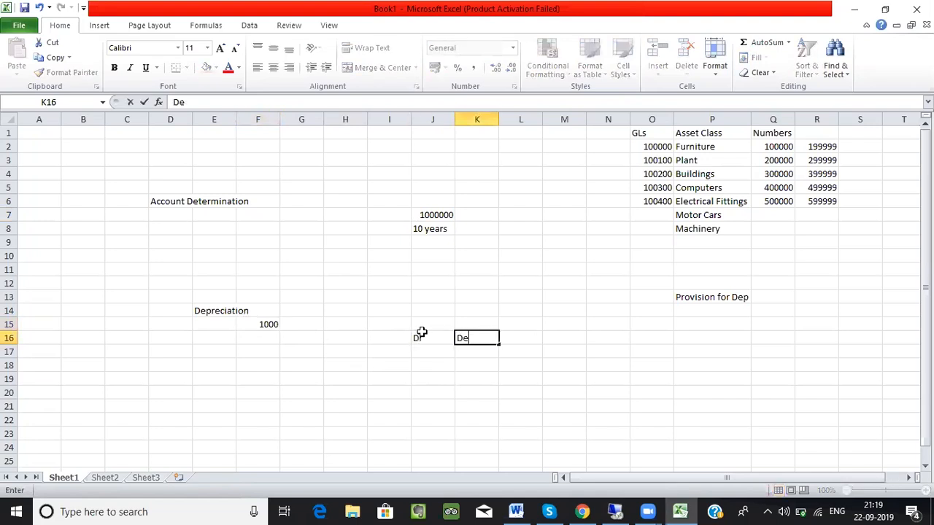
pyautogui.write('preciation')
pyautogui.press('Return')
pyautogui.write('Cr')
pyautogui.press('Tab')
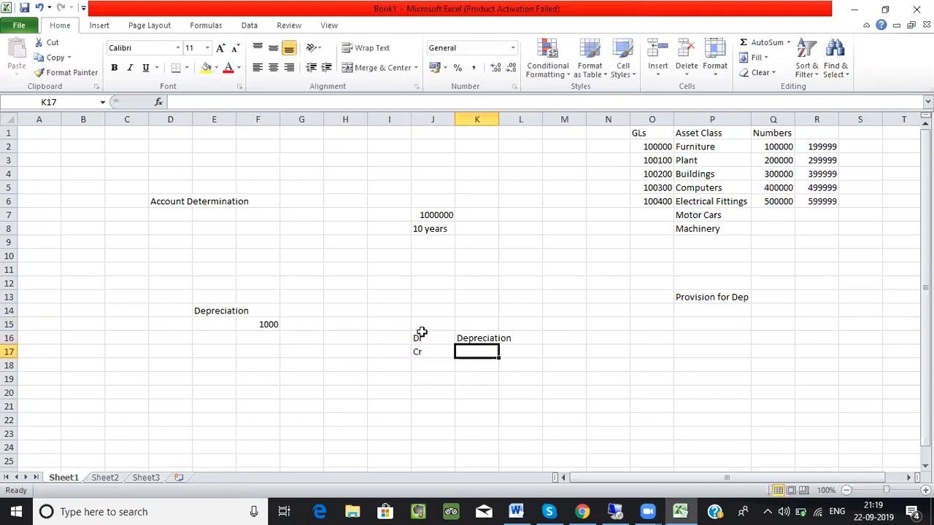
pyautogui.write('Prov for Dep')
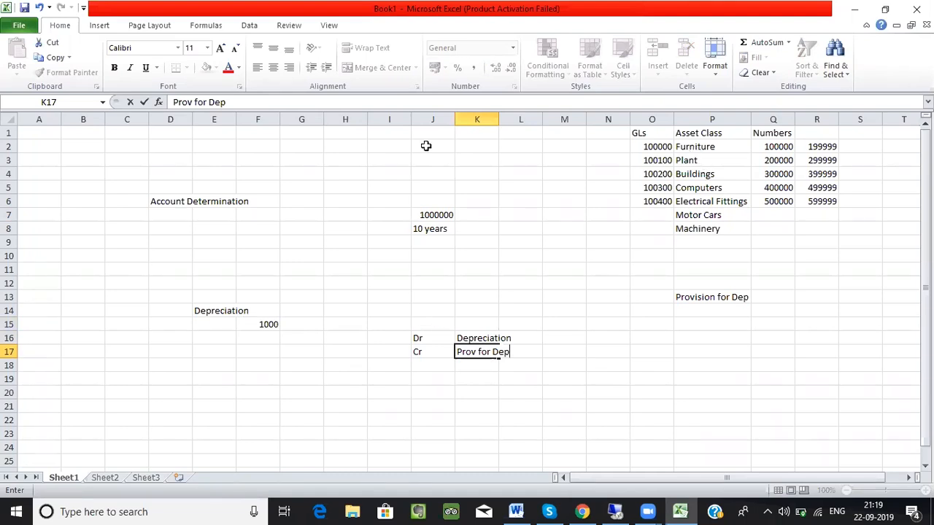
# Step: Enter Furniture in cell G2 with the amount 100000 beside it in H2
pyautogui.click(311, 142)
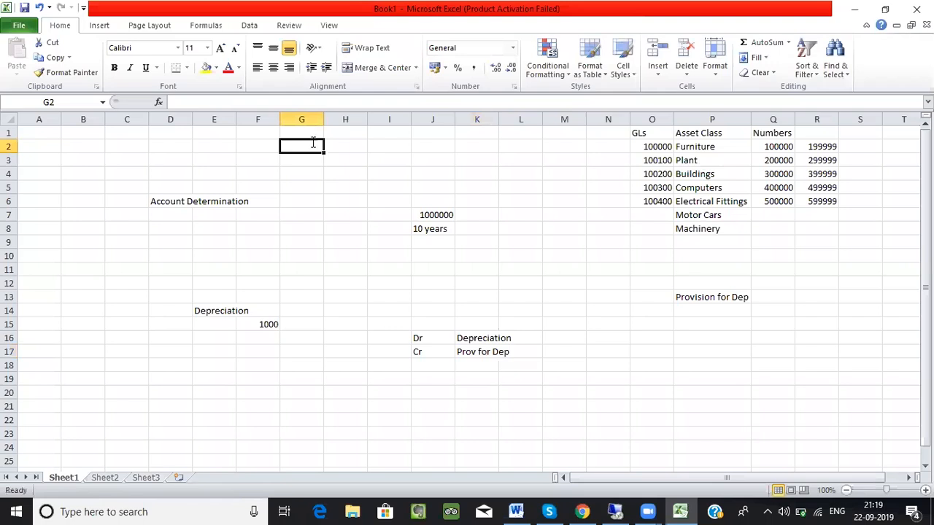
pyautogui.write('Furniture')
pyautogui.press('Tab')
pyautogui.write('1')
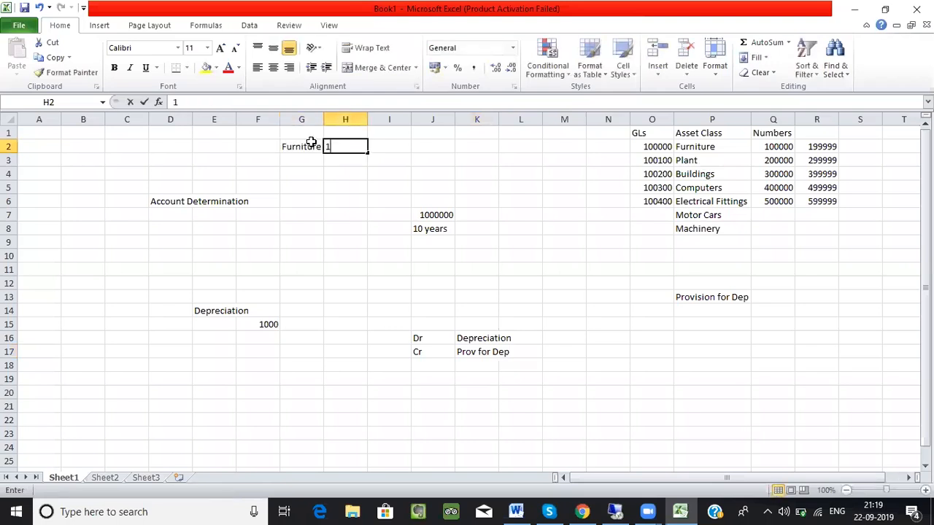
pyautogui.write('00000')
pyautogui.press('Return')
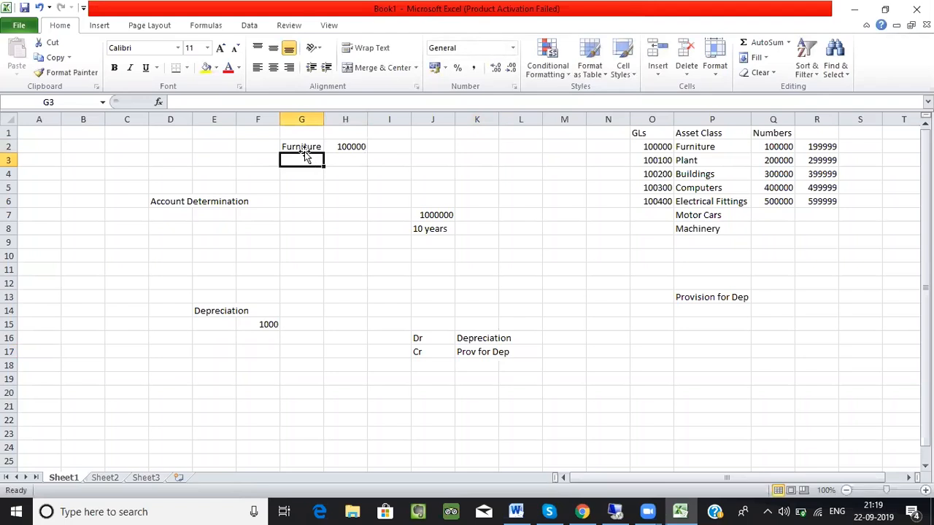
pyautogui.click(349, 148)
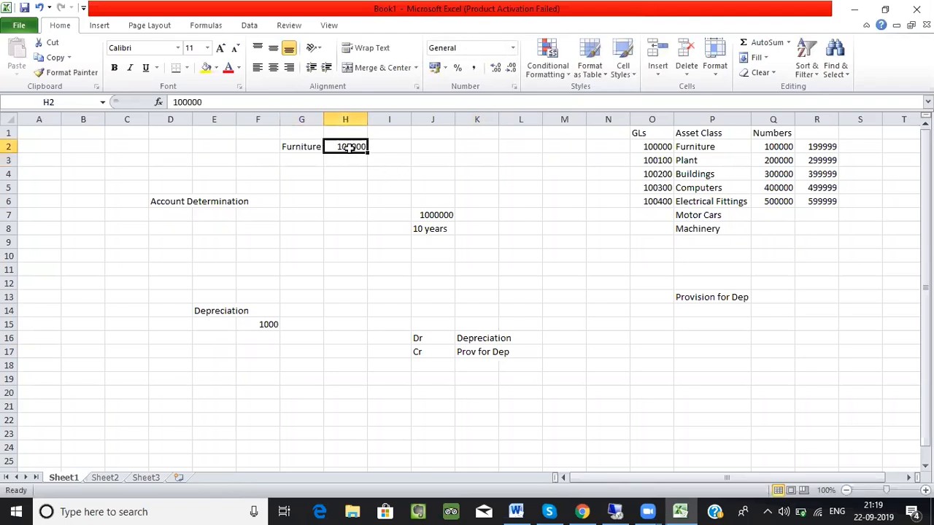
pyautogui.click(435, 226)
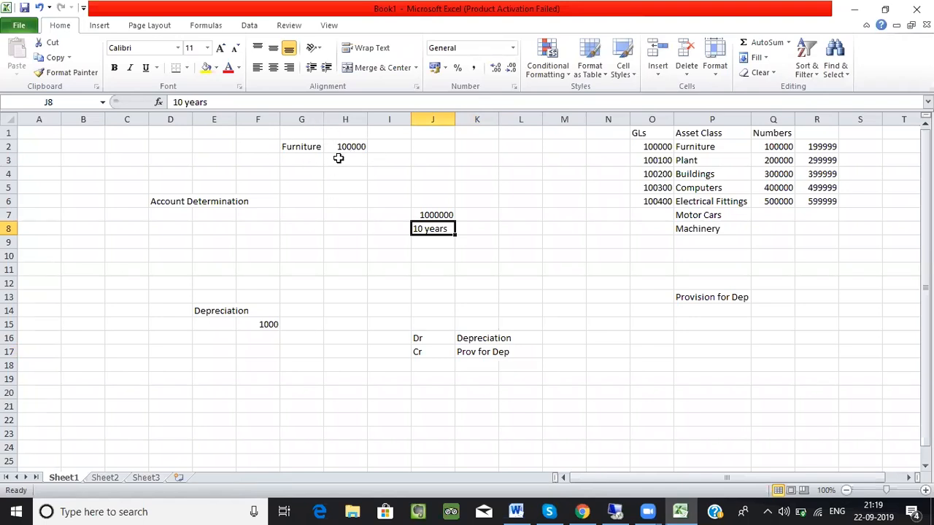
pyautogui.click(475, 353)
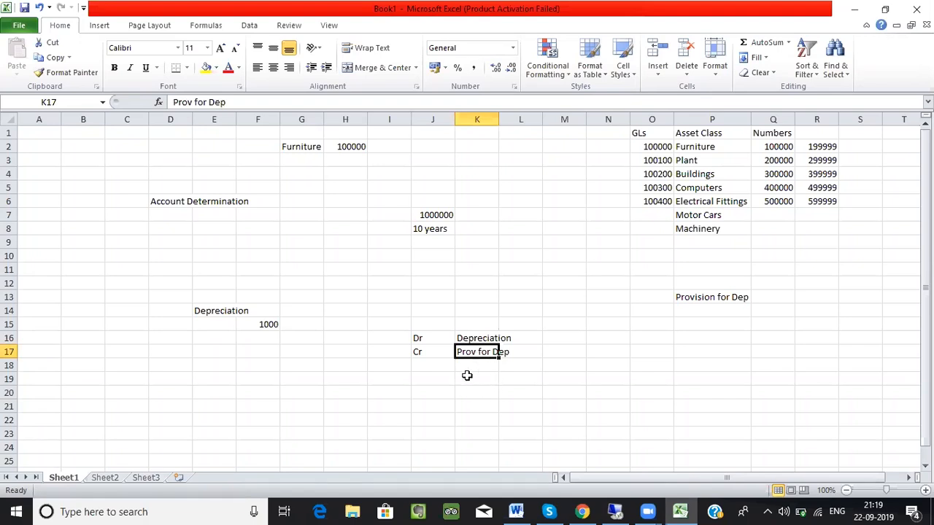
pyautogui.click(304, 145)
pyautogui.click(352, 147)
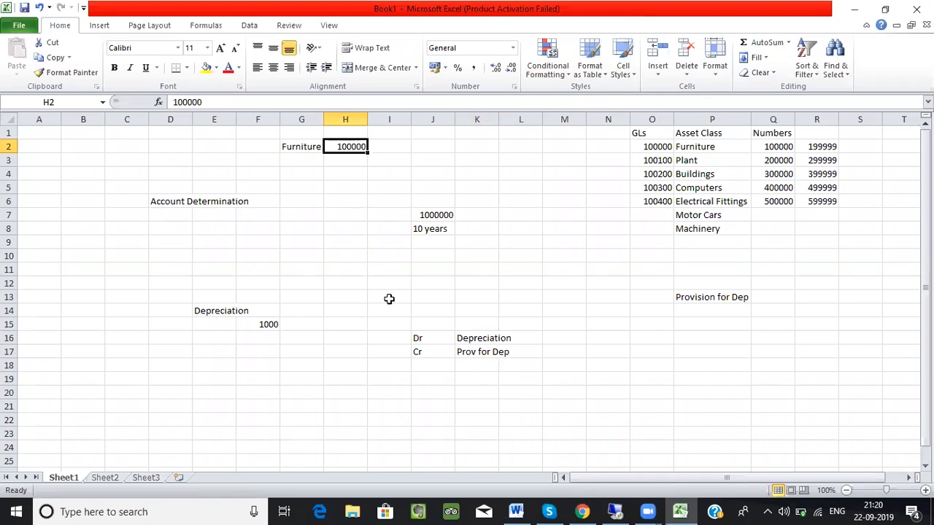
pyautogui.click(474, 352)
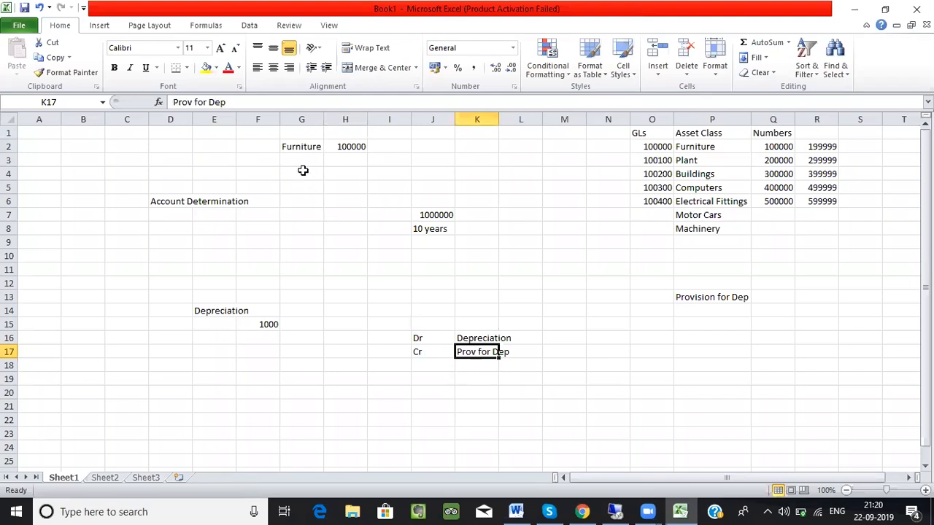
# Step: Enter Provision in cell G4 and the bracketed negative amount (50000) beside it in H4
pyautogui.click(301, 172)
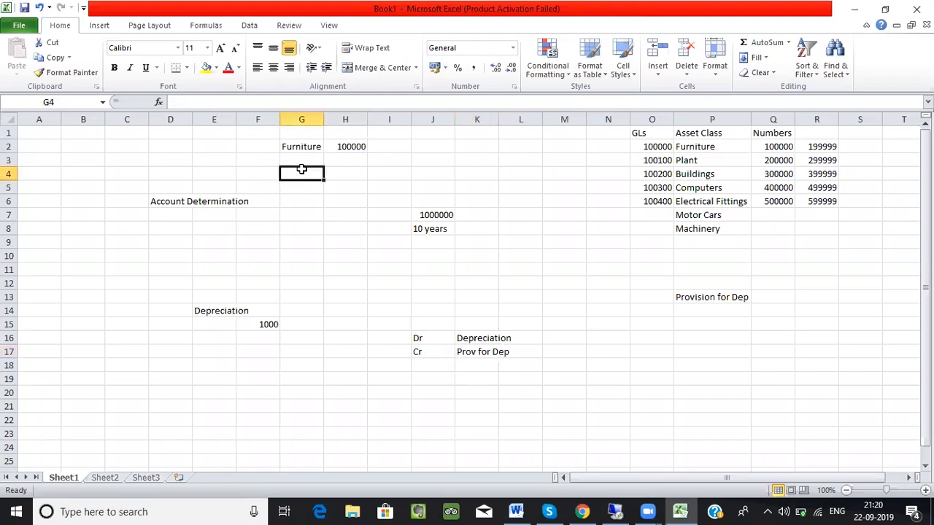
pyautogui.write('Provision')
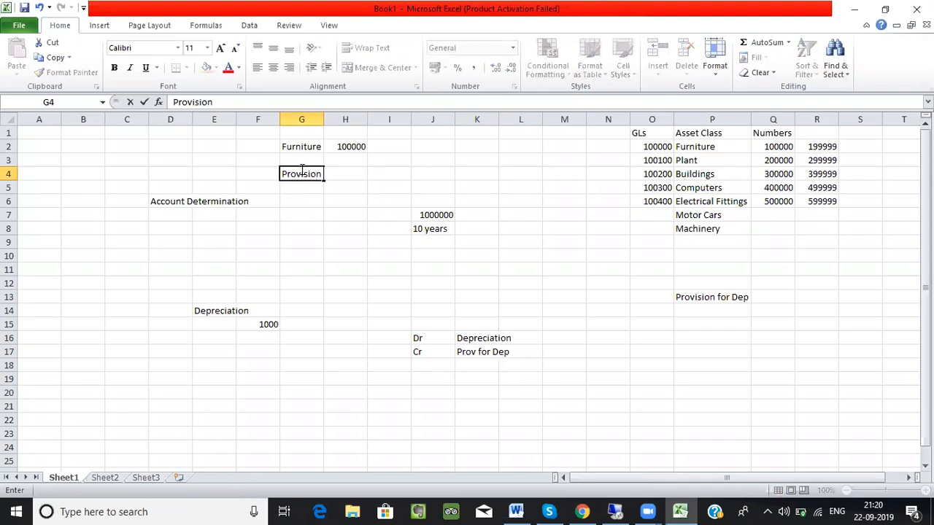
pyautogui.press('Tab')
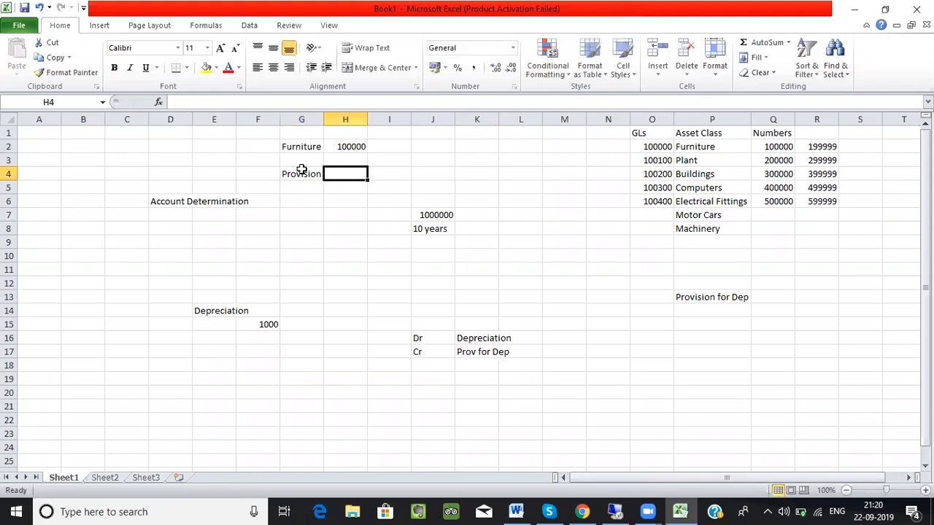
pyautogui.write('50000')
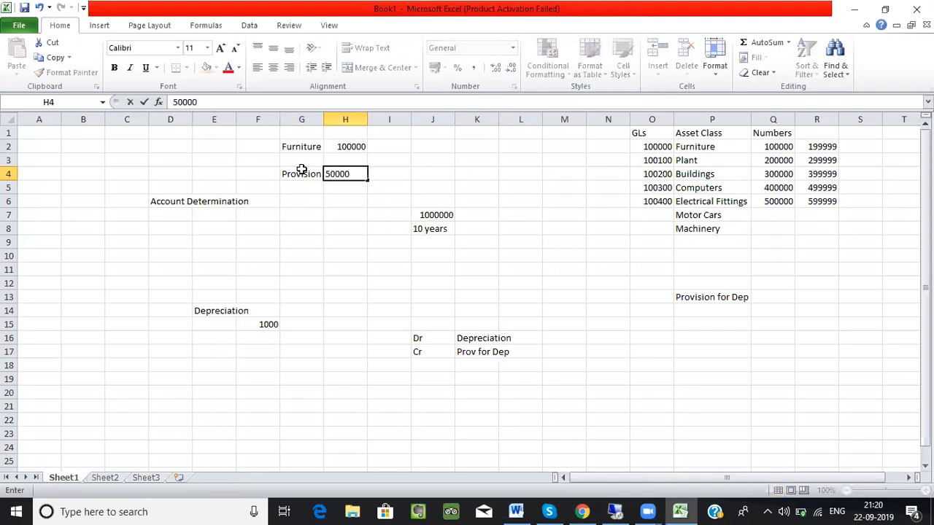
pyautogui.write(')')
pyautogui.press('Left')
pyautogui.press('Left')
pyautogui.press('Right')
pyautogui.press('Right')
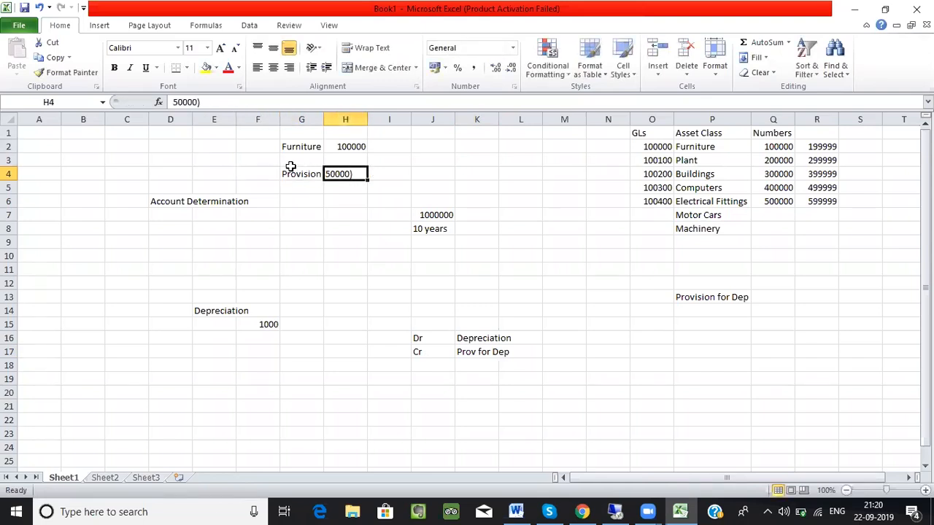
pyautogui.click(173, 102)
pyautogui.write('(')
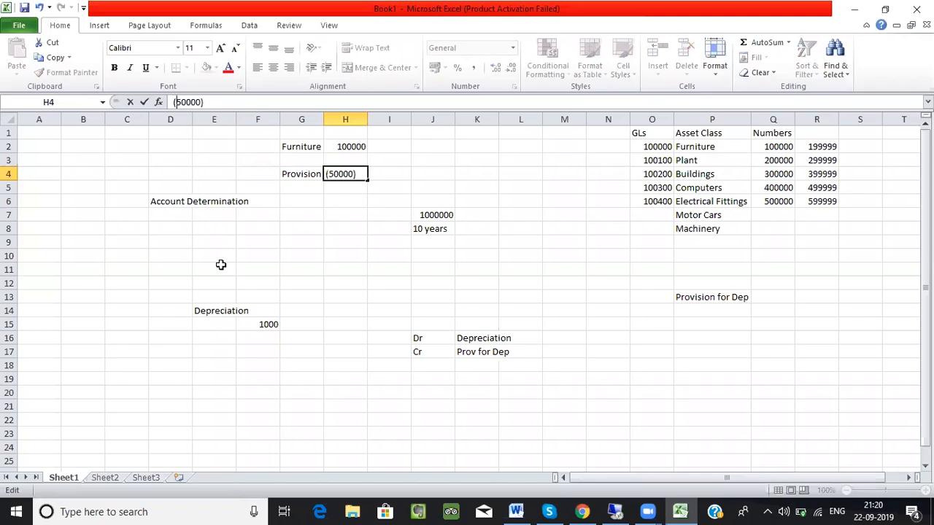
pyautogui.press('Return')
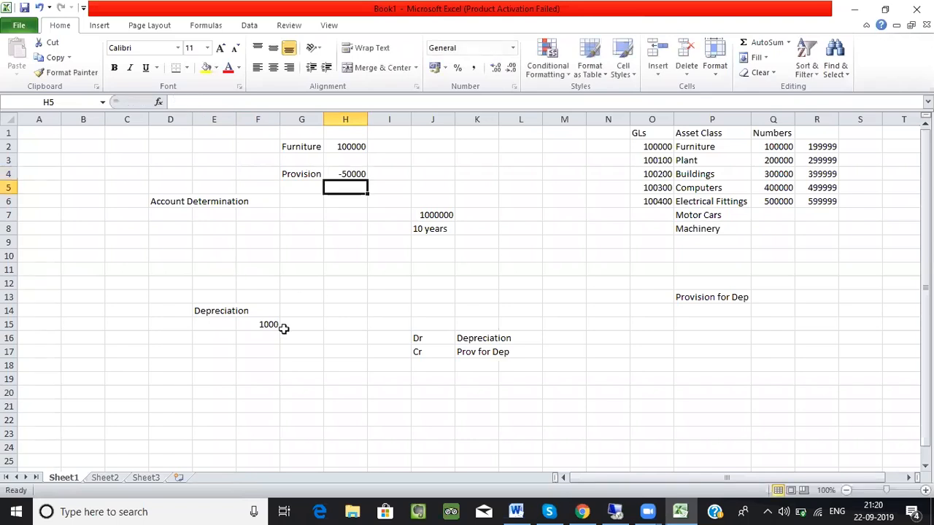
# Step: Change the Provision amount in cell H4 to -60000 and check the sum of the Furniture and Provision amounts
pyautogui.moveTo(344, 146); pyautogui.dragTo(346, 184)
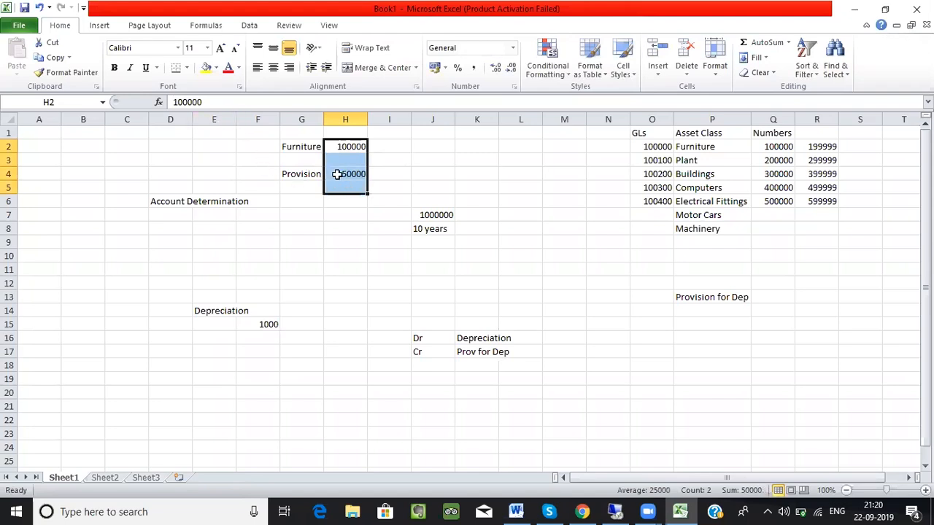
pyautogui.click(354, 175)
pyautogui.click(183, 102)
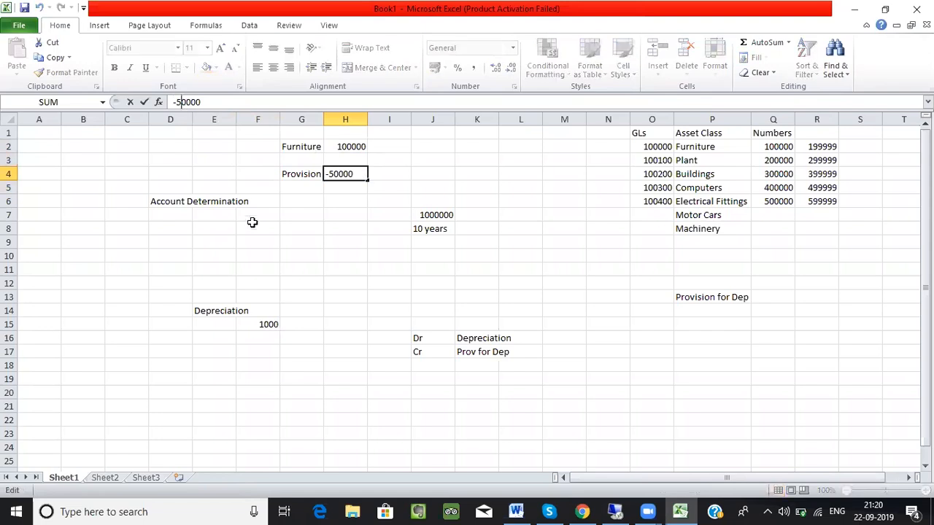
pyautogui.press('BackSpace')
pyautogui.write('6')
pyautogui.press('Return')
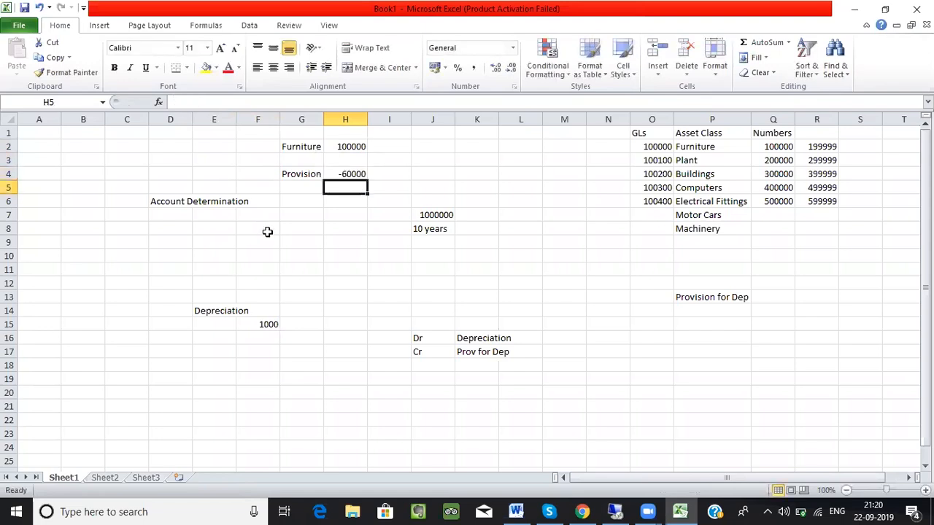
pyautogui.moveTo(351, 154); pyautogui.dragTo(340, 200)
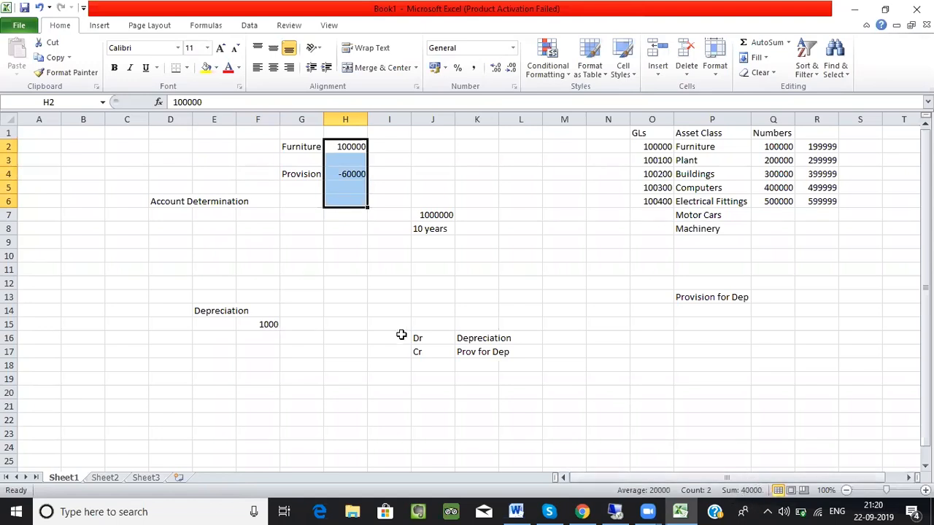
# Step: Examine the Furniture and Provision amounts in G2:H4 against the asset classes, their GLs and the Provision for Dep entry in P13
pyautogui.click(283, 148)
pyautogui.click(343, 146)
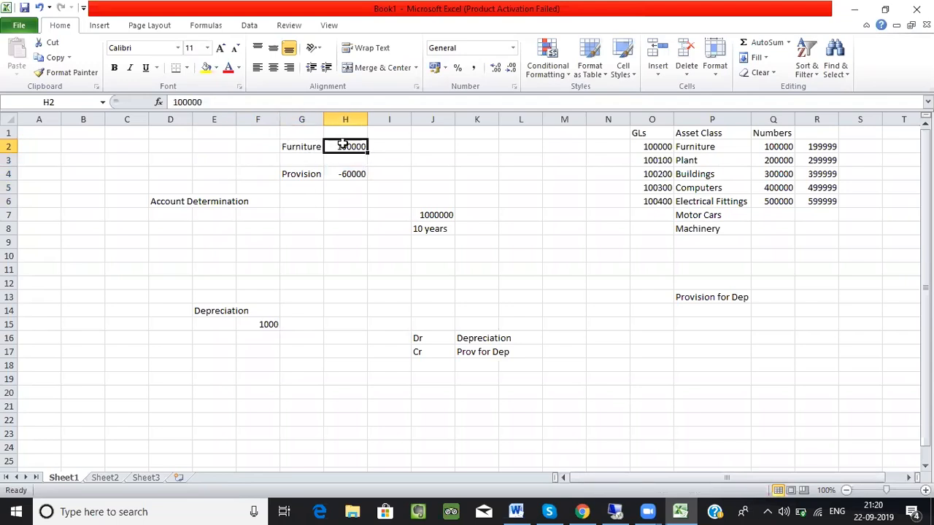
pyautogui.click(299, 173)
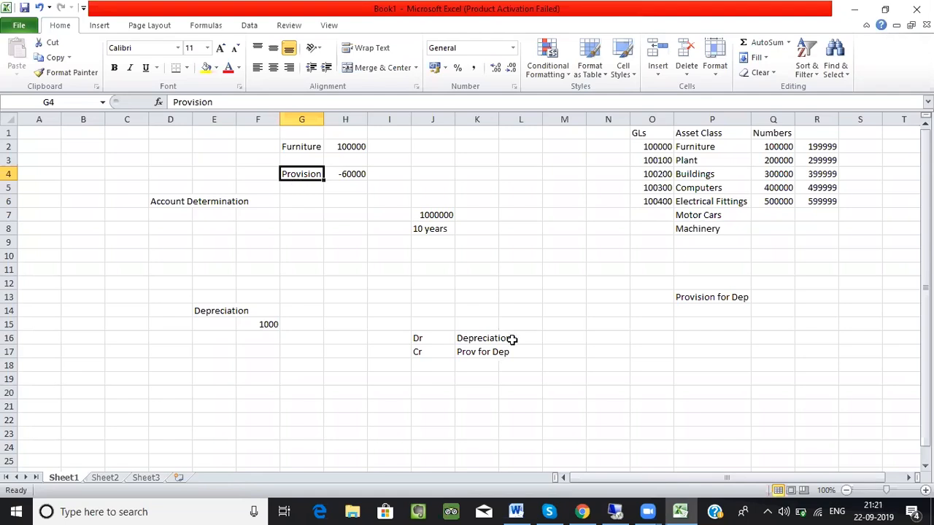
pyautogui.click(706, 300)
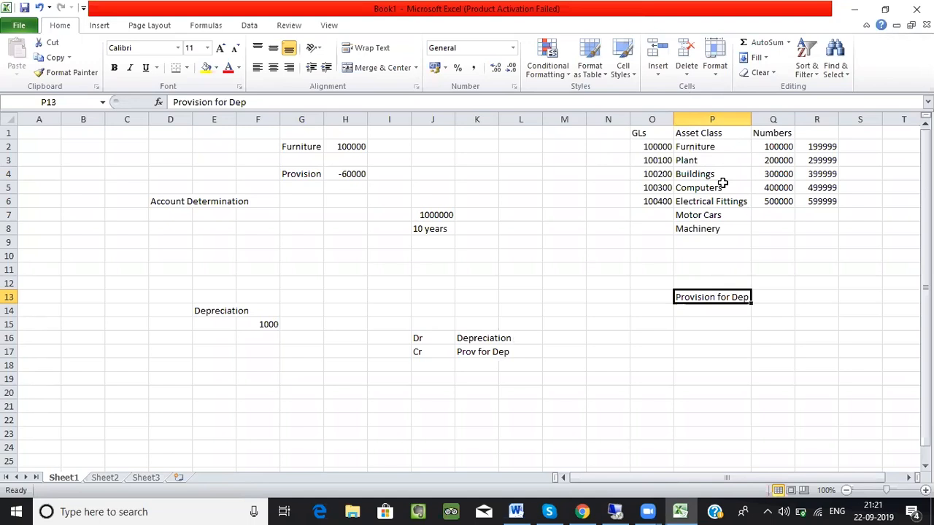
pyautogui.moveTo(343, 149); pyautogui.dragTo(344, 184)
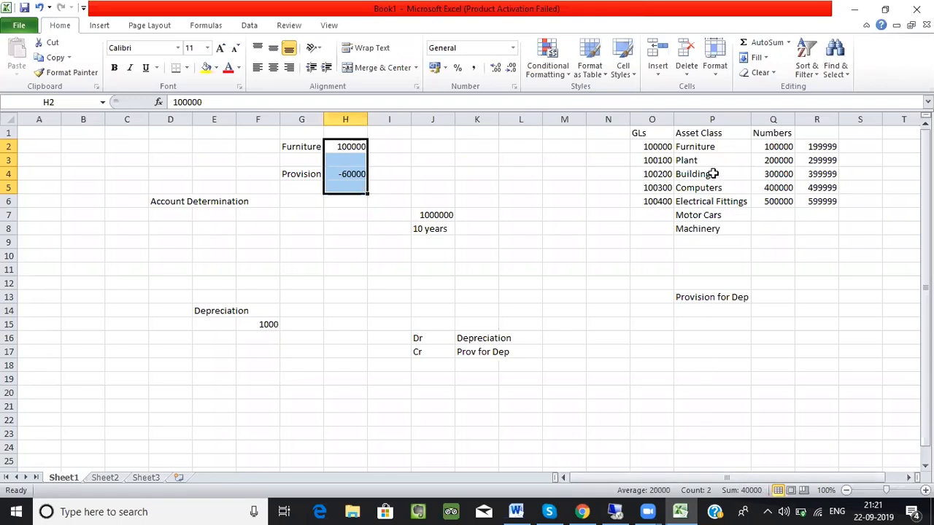
pyautogui.click(659, 147)
pyautogui.click(713, 148)
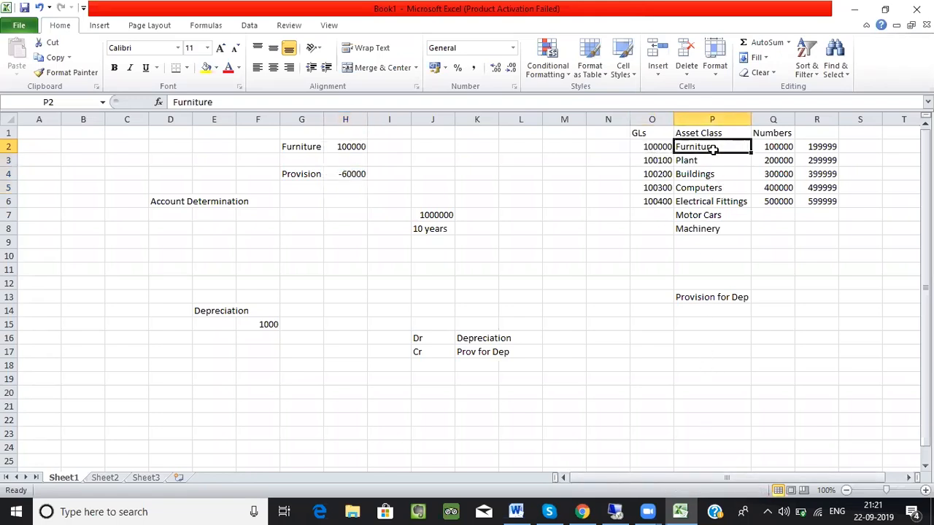
pyautogui.click(710, 297)
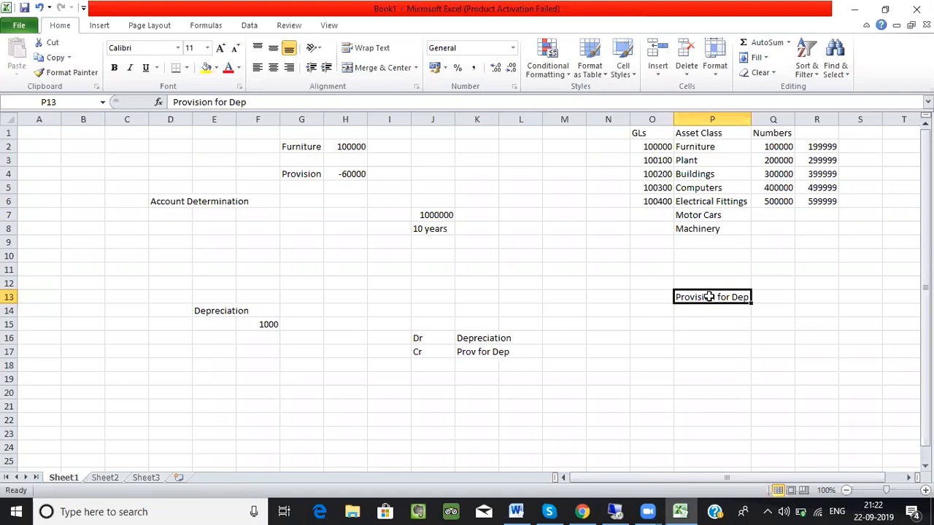
pyautogui.click(699, 145)
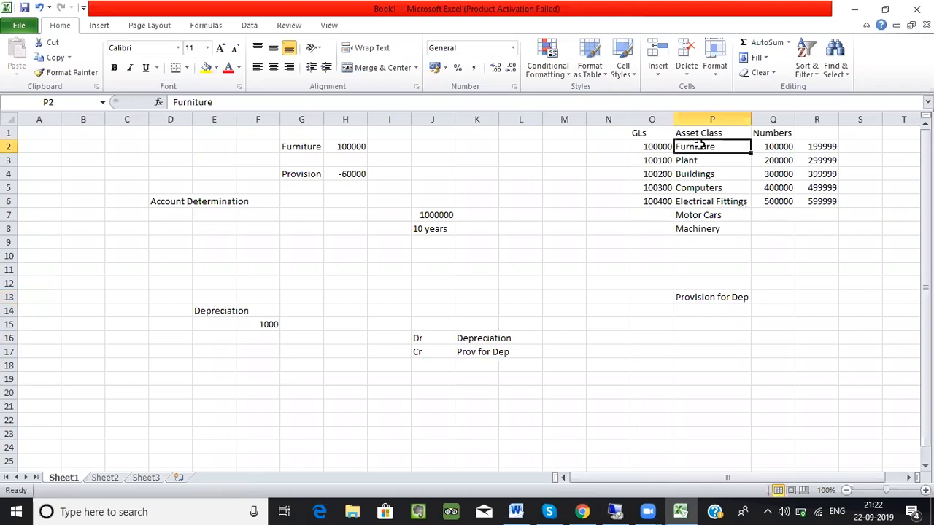
pyautogui.click(689, 298)
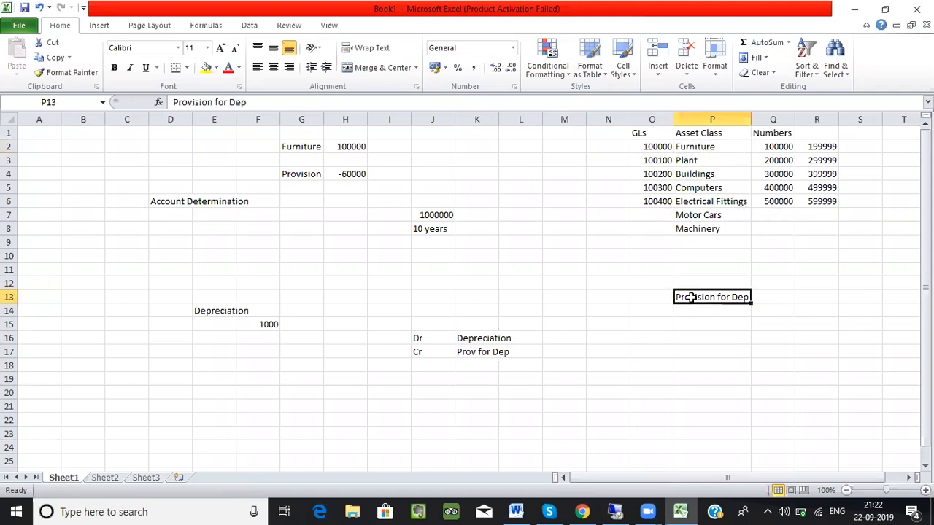
pyautogui.click(689, 158)
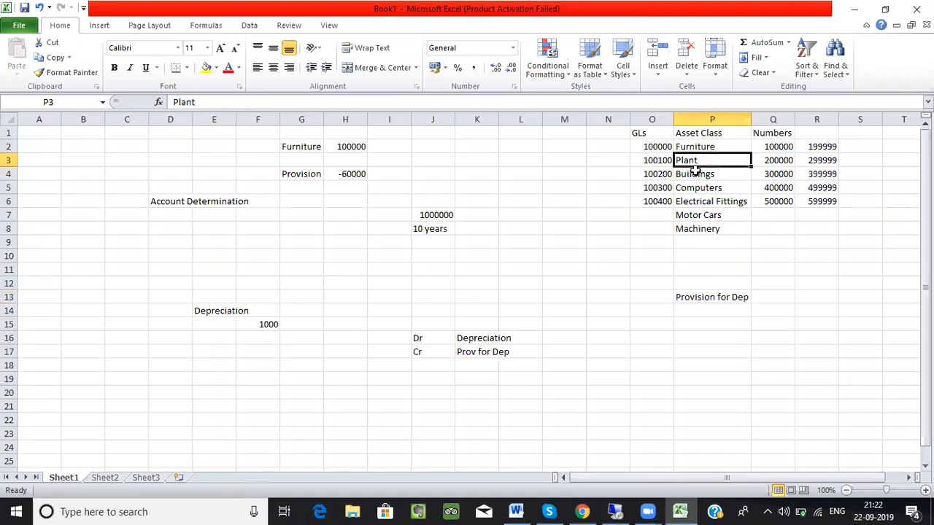
pyautogui.click(696, 171)
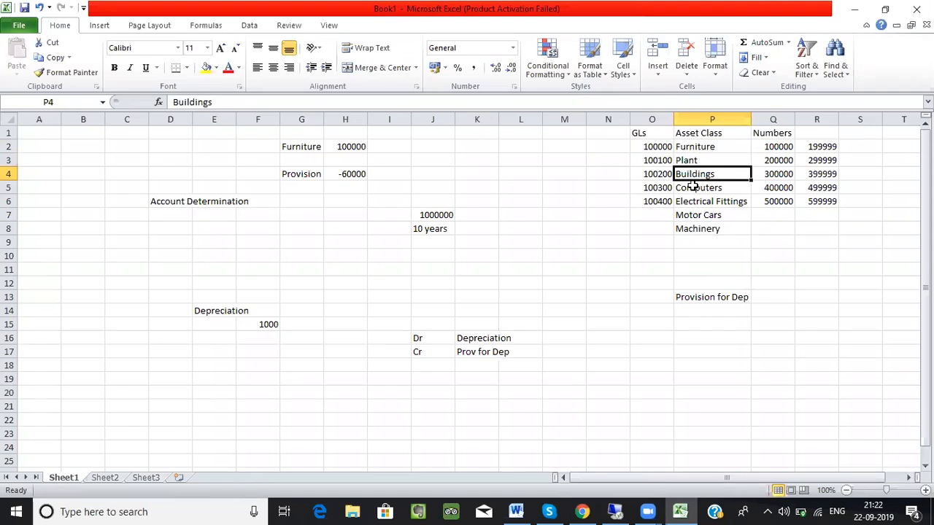
pyautogui.click(651, 144)
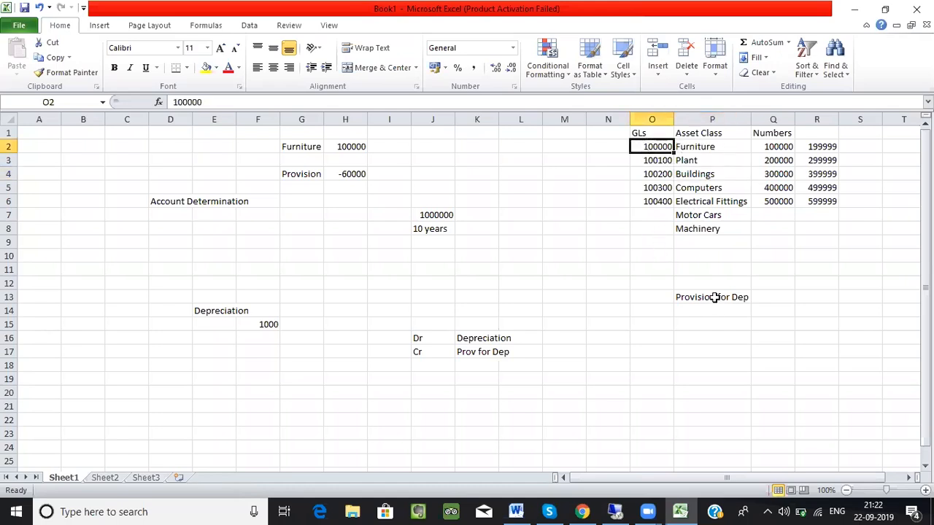
pyautogui.click(694, 147)
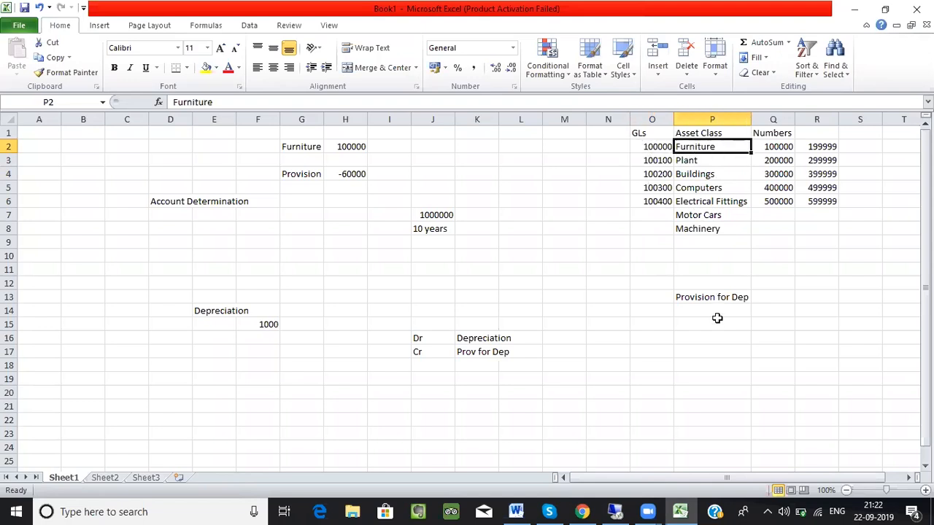
pyautogui.click(706, 297)
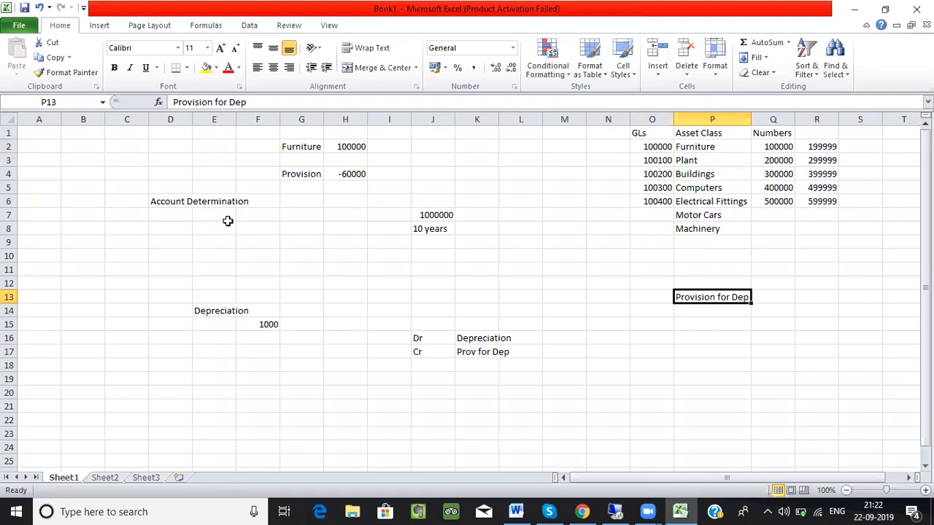
# Step: Review the Account Determination label in D6 against the asset classes and GL numbers in columns O and P and the provision entry
pyautogui.click(173, 203)
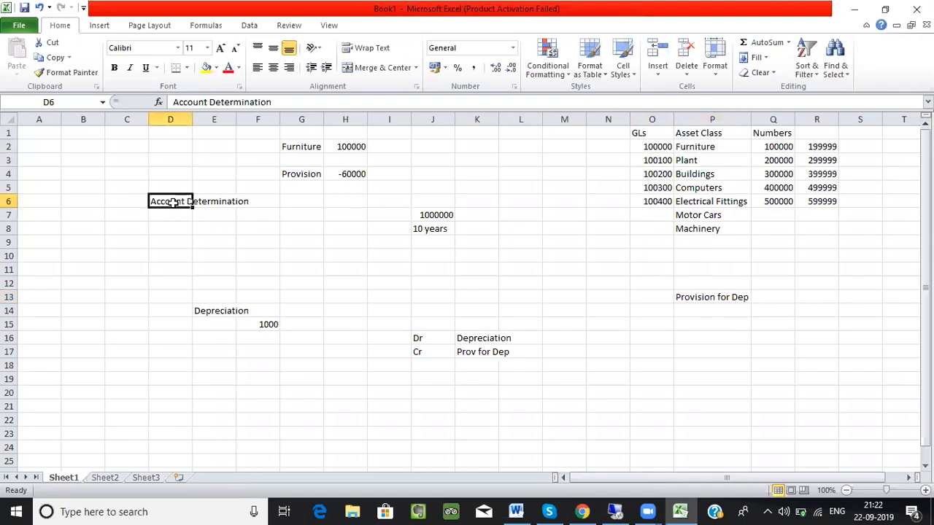
pyautogui.click(699, 147)
pyautogui.click(699, 160)
pyautogui.click(699, 174)
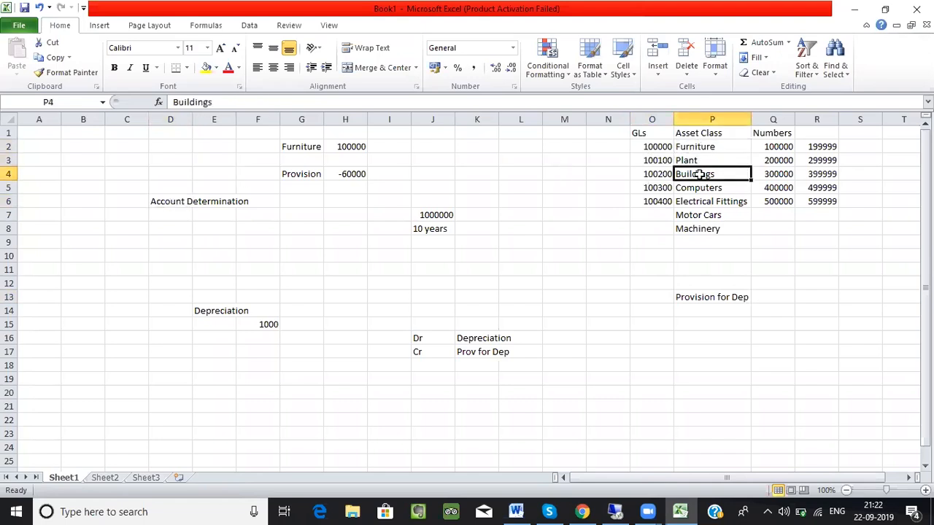
pyautogui.click(699, 188)
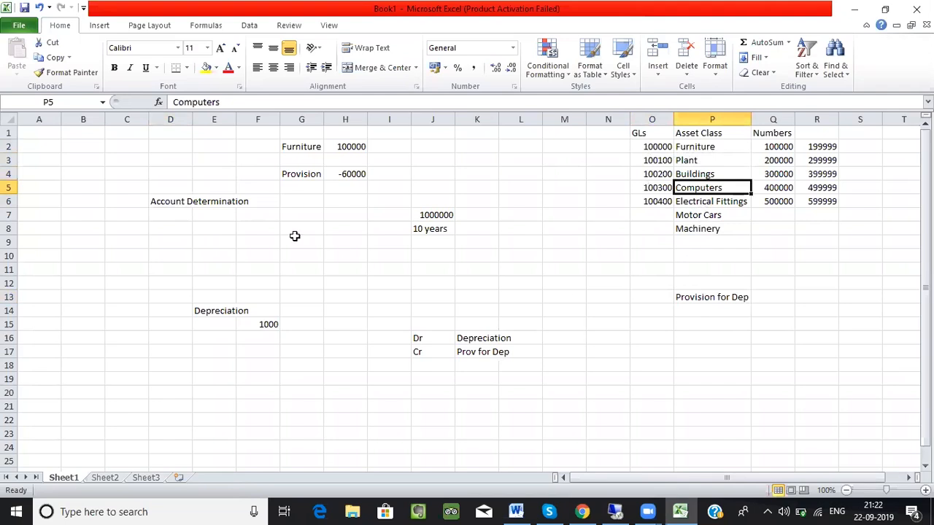
pyautogui.click(173, 199)
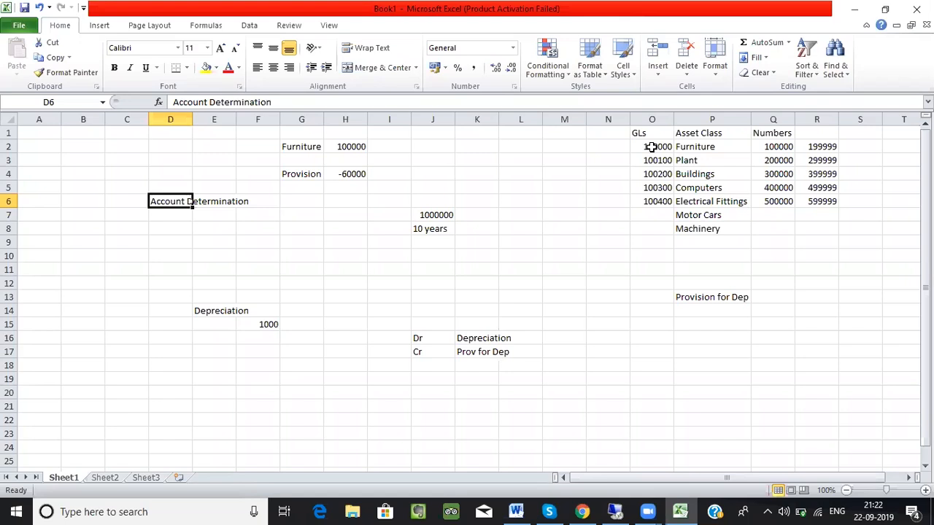
pyautogui.moveTo(652, 147); pyautogui.dragTo(579, 214)
pyautogui.click(580, 269)
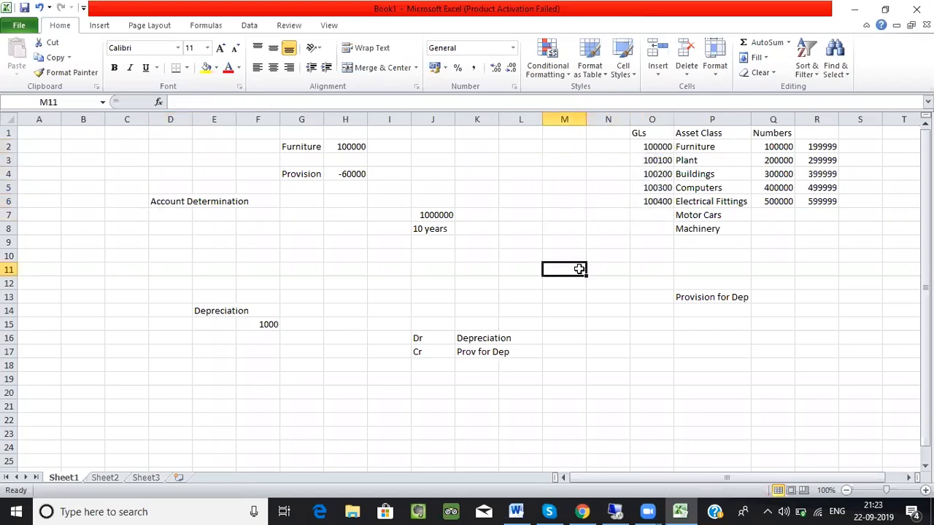
pyautogui.click(722, 297)
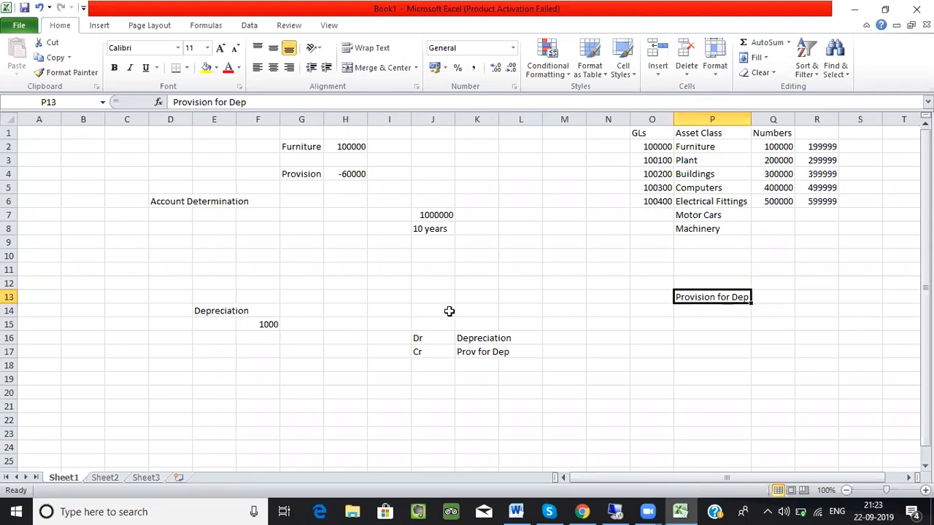
# Step: Set the system volume of the headset earphone to 100
pyautogui.click(785, 511)
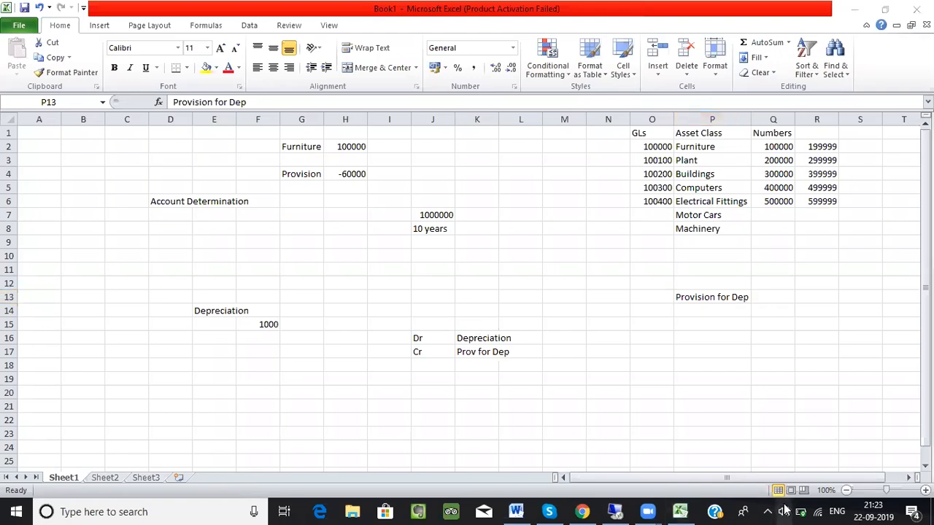
pyautogui.moveTo(872, 478); pyautogui.dragTo(900, 489)
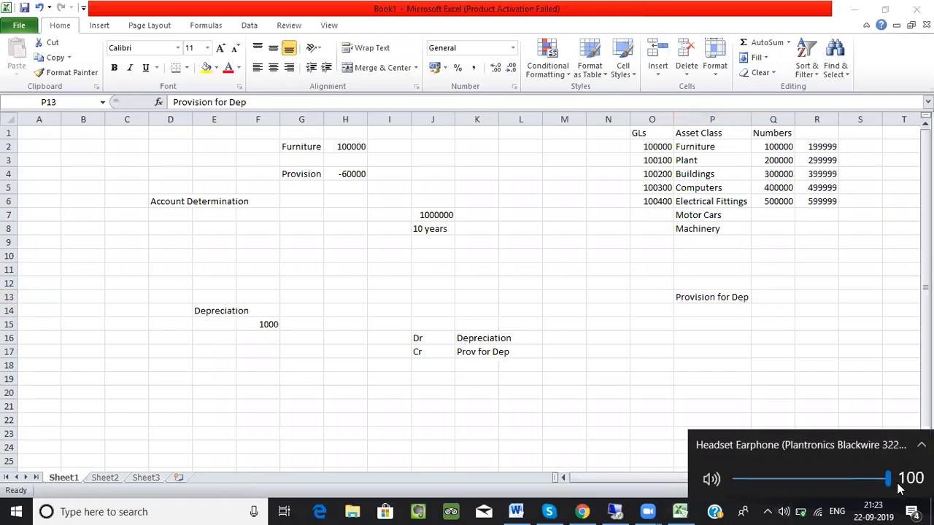
pyautogui.click(615, 420)
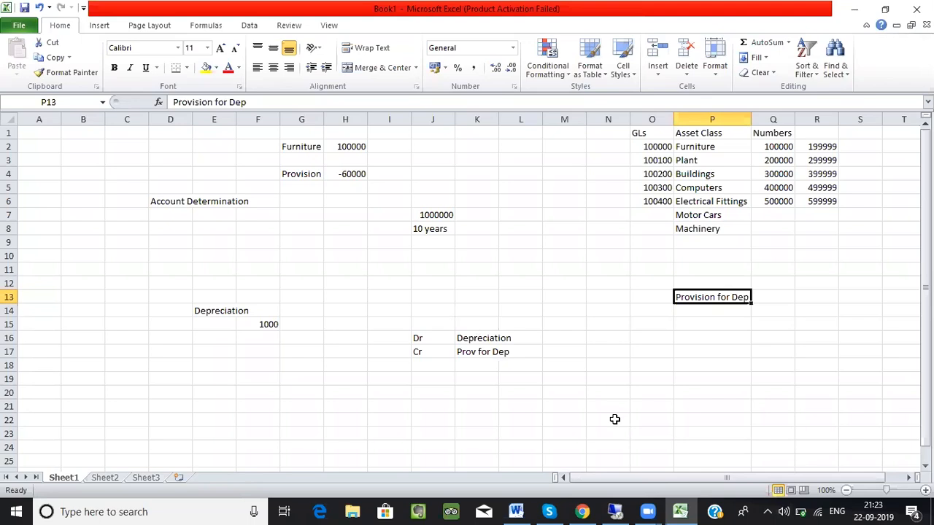
pyautogui.click(690, 151)
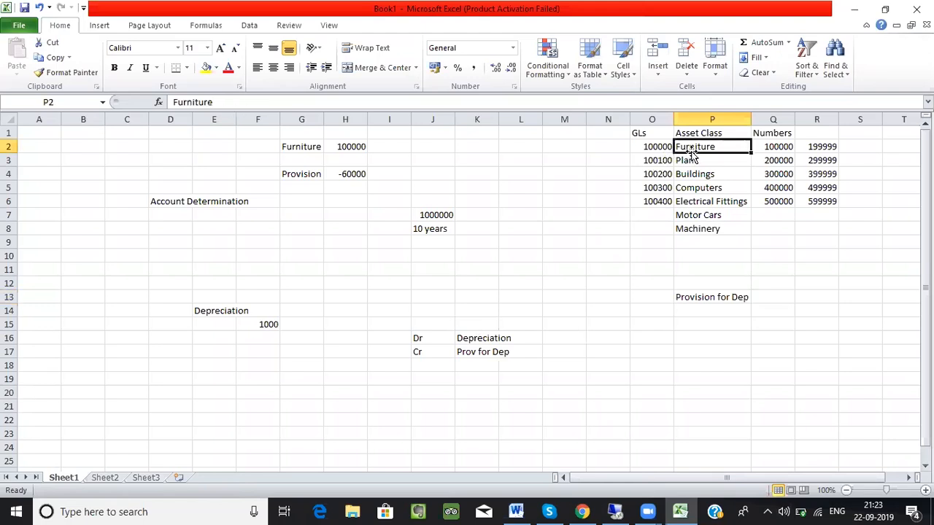
pyautogui.click(708, 298)
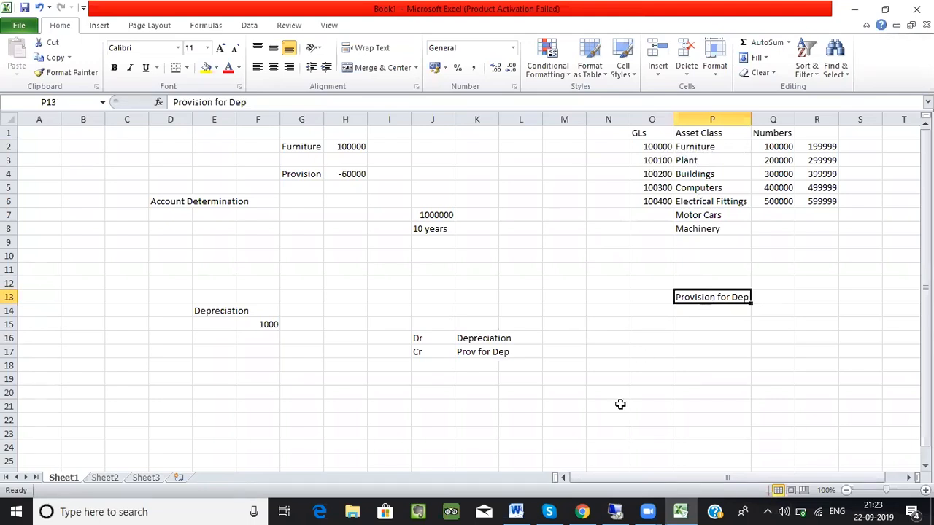
# Step: Switch to SAP, open Specify Account Determination for Asset Classes under Asset Accounting's Organizational Structures, and view the last entries in its list
pyautogui.click(619, 512)
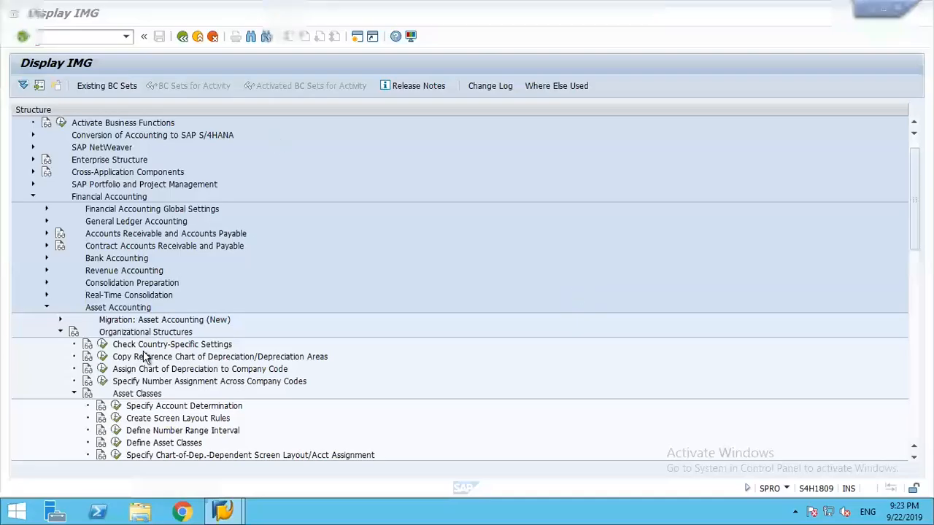
pyautogui.click(179, 407)
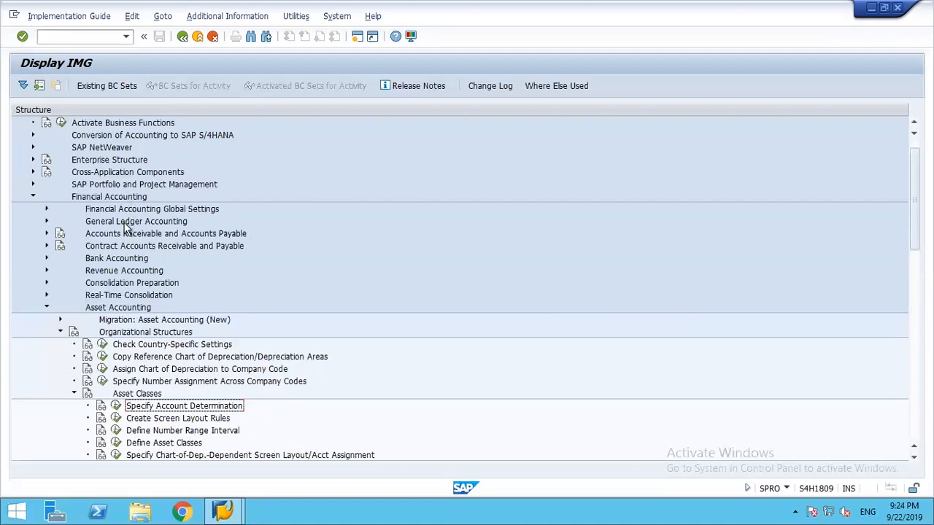
pyautogui.click(111, 308)
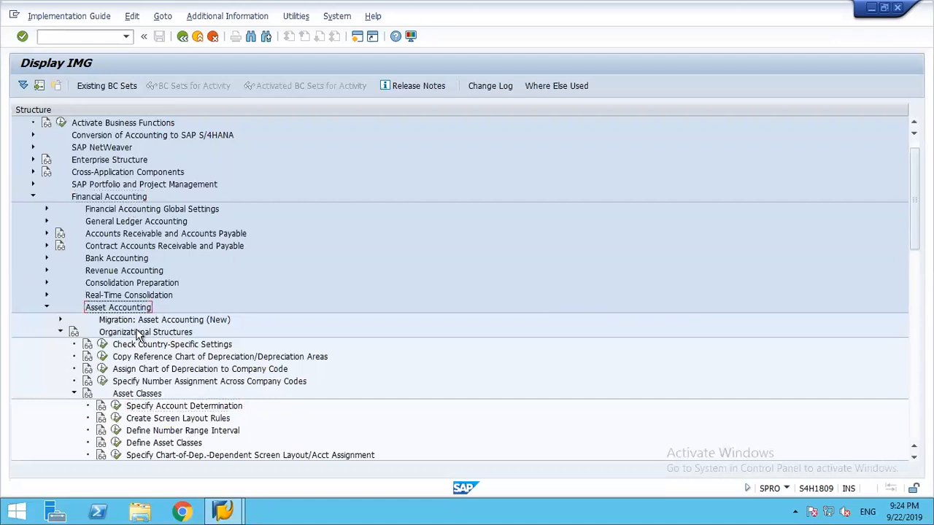
pyautogui.click(139, 334)
pyautogui.click(130, 397)
pyautogui.click(156, 412)
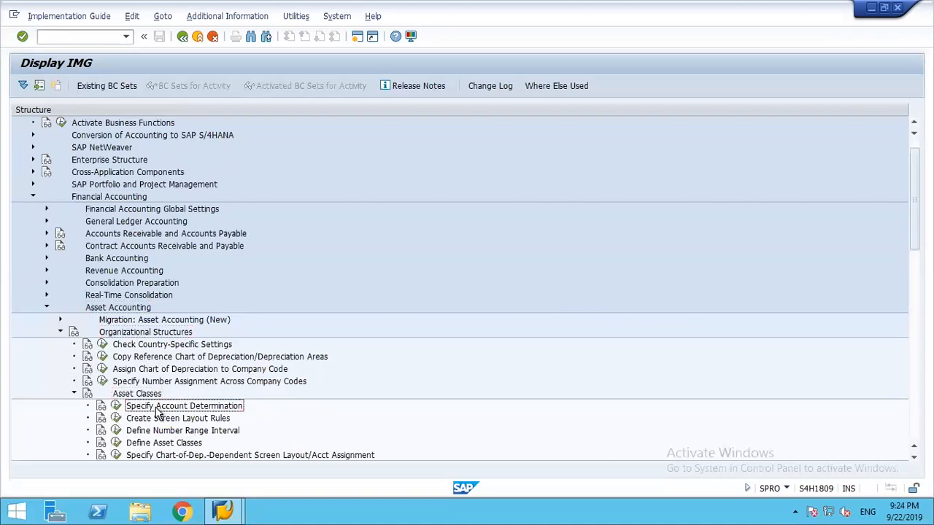
pyautogui.click(115, 410)
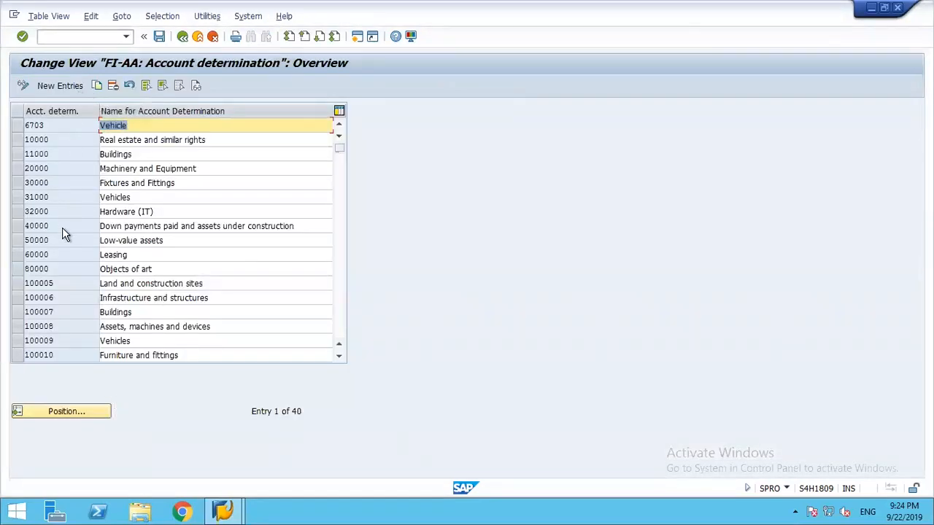
pyautogui.click(343, 332)
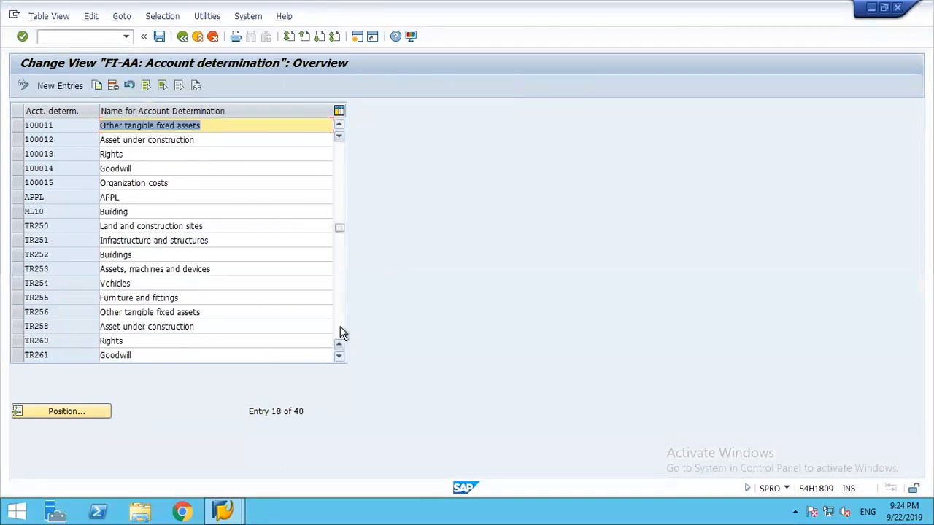
pyautogui.click(343, 333)
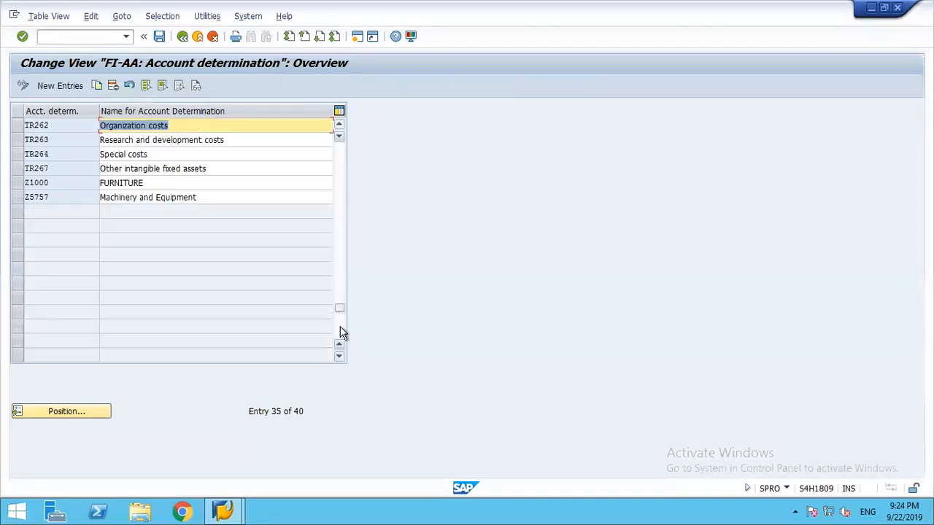
# Step: Review the existing account determinations from the last entries back to the first, including 10000 and 20000 Machinery and Equipment
pyautogui.click(345, 159)
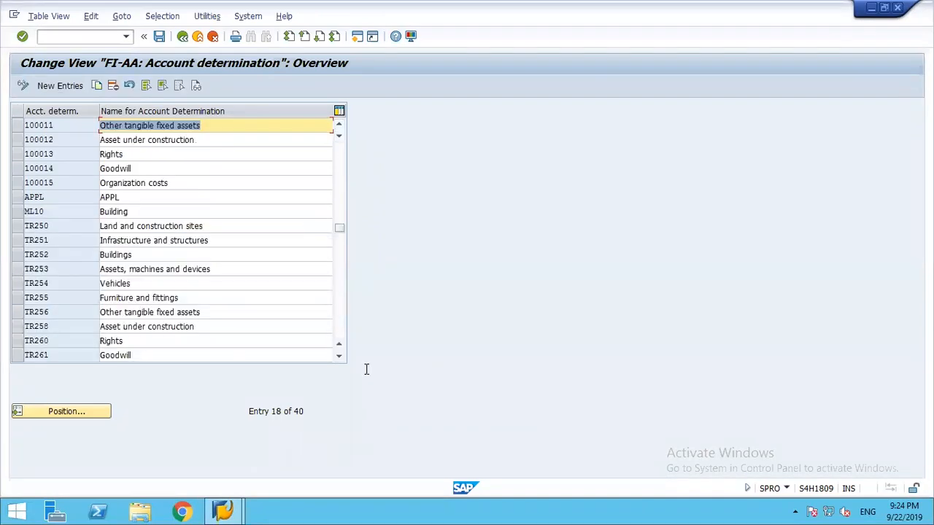
pyautogui.click(342, 326)
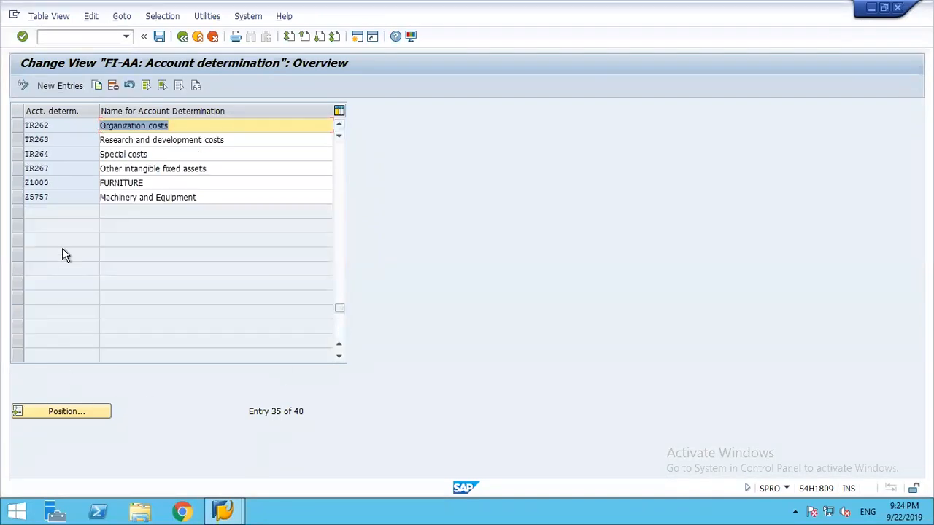
pyautogui.click(344, 175)
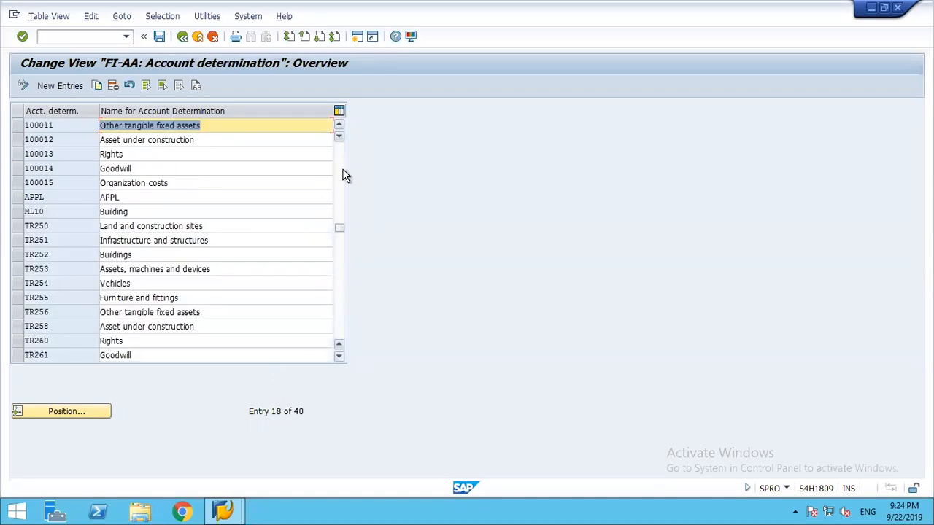
pyautogui.click(342, 161)
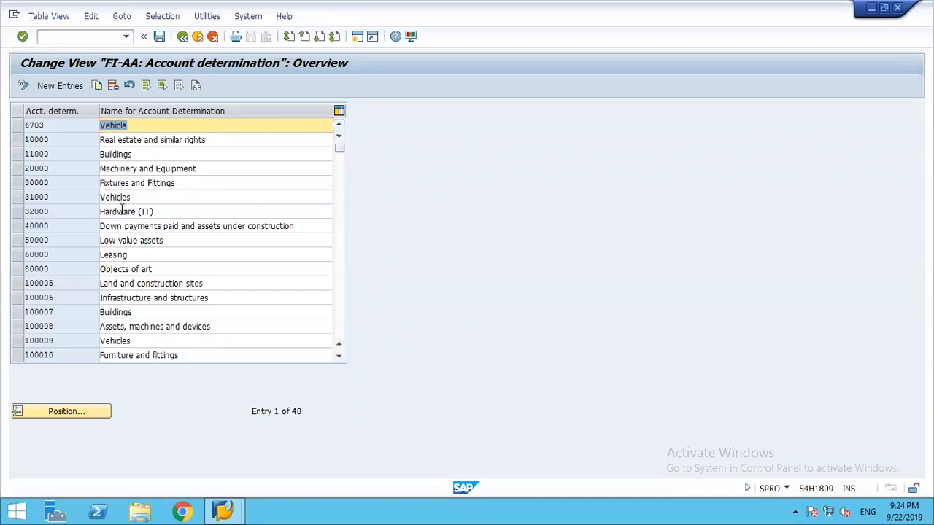
pyautogui.click(38, 140)
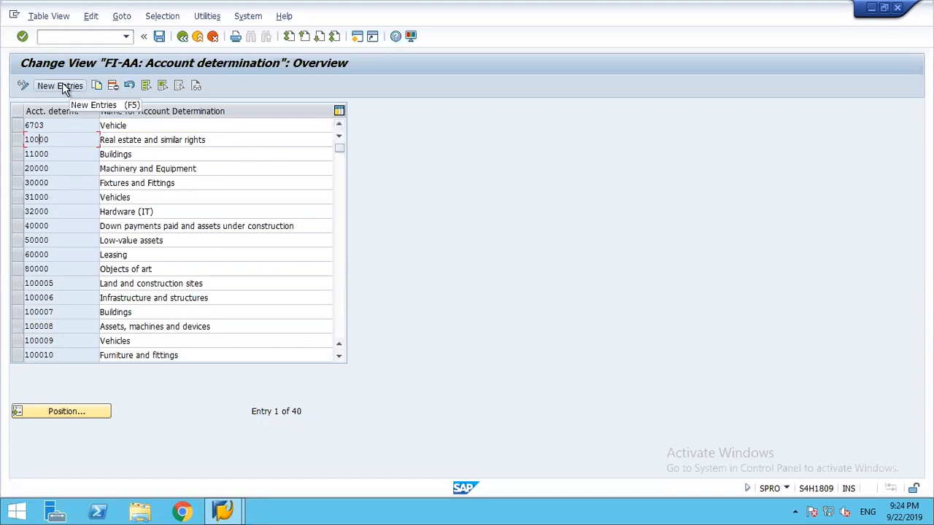
pyautogui.click(66, 167)
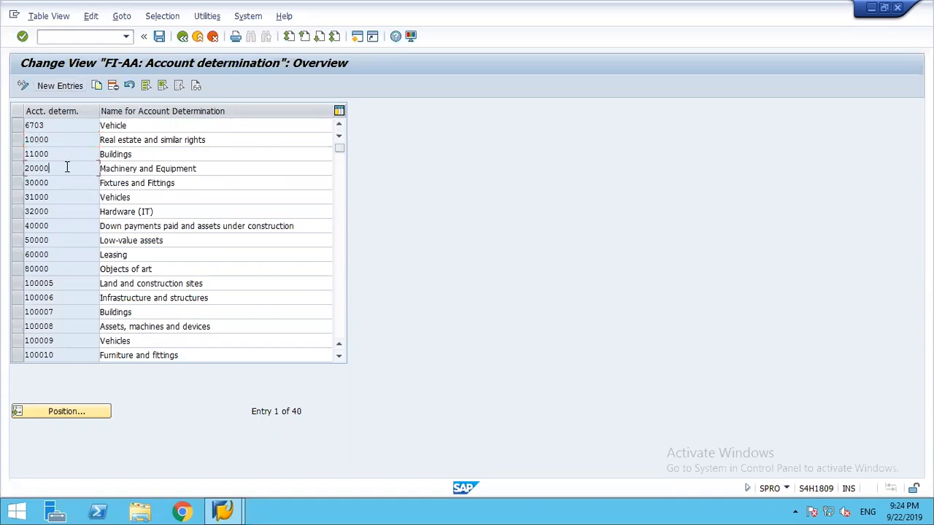
pyautogui.click(189, 172)
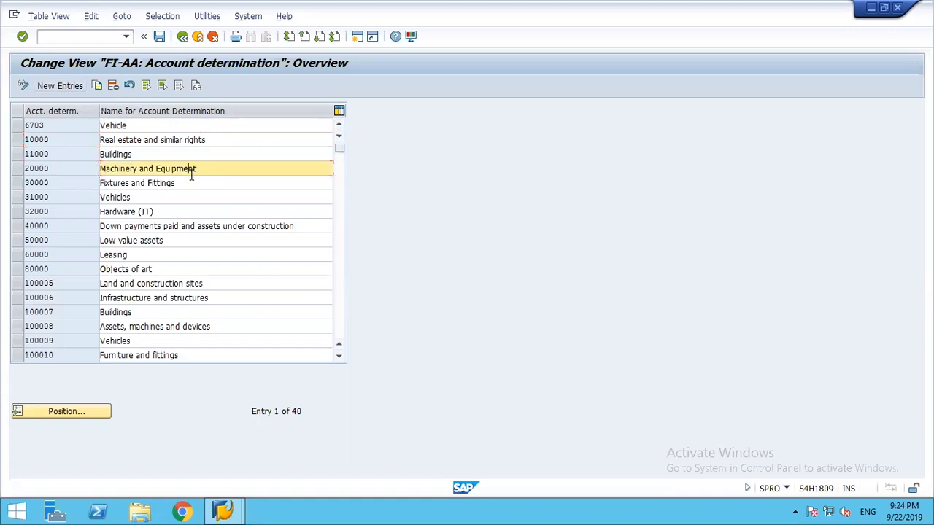
# Step: Start new account determination entries and add 1000 named Furniture, dismissing the low battery notice
pyautogui.click(62, 86)
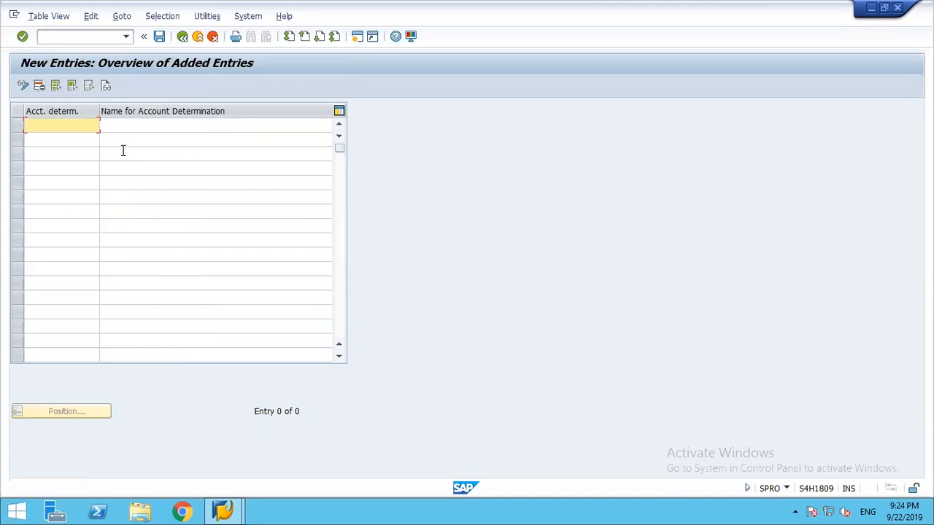
pyautogui.write('10000')
pyautogui.press('BackSpace')
pyautogui.press('Tab')
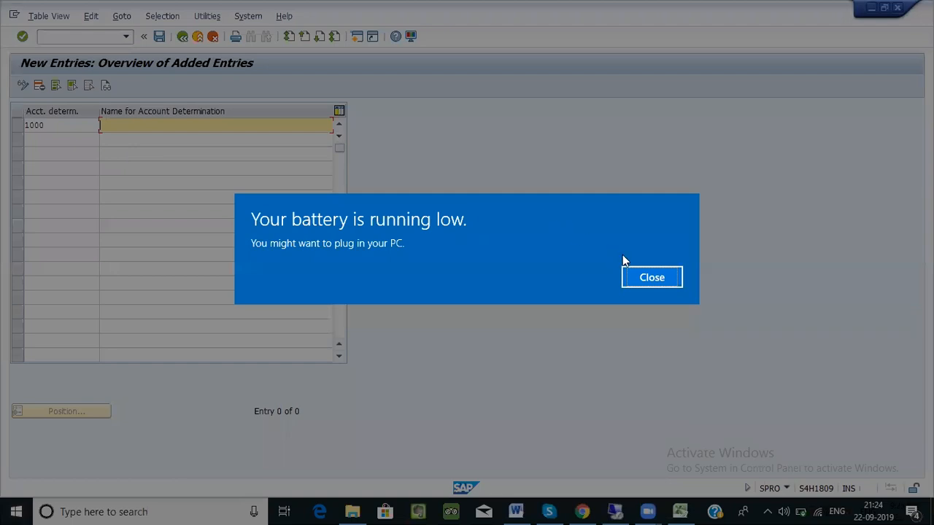
pyautogui.click(646, 277)
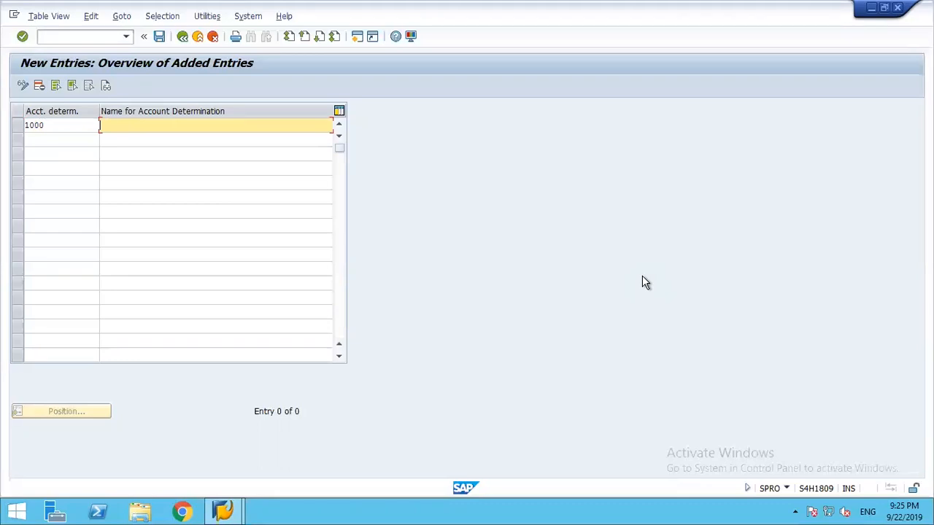
pyautogui.write('Furniture')
pyautogui.press('Return')
# Step: Add account determination 2000 named Machinery and postpone the Windows restart reminder
pyautogui.write('2000')
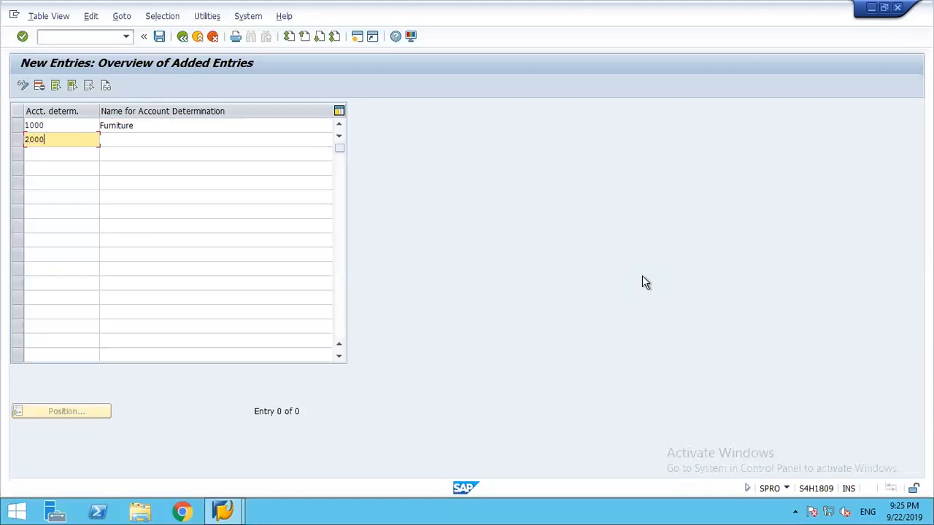
pyautogui.press('Tab')
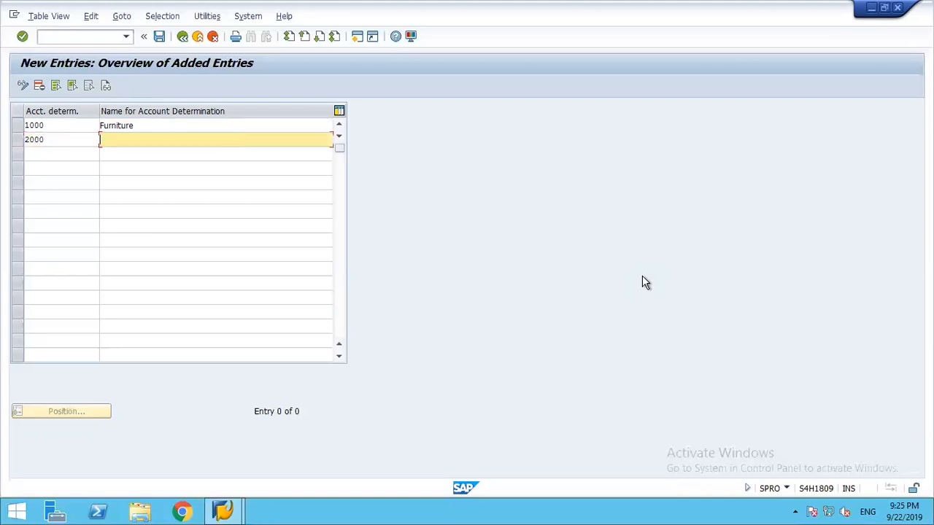
pyautogui.write('Machinery')
pyautogui.press('Return')
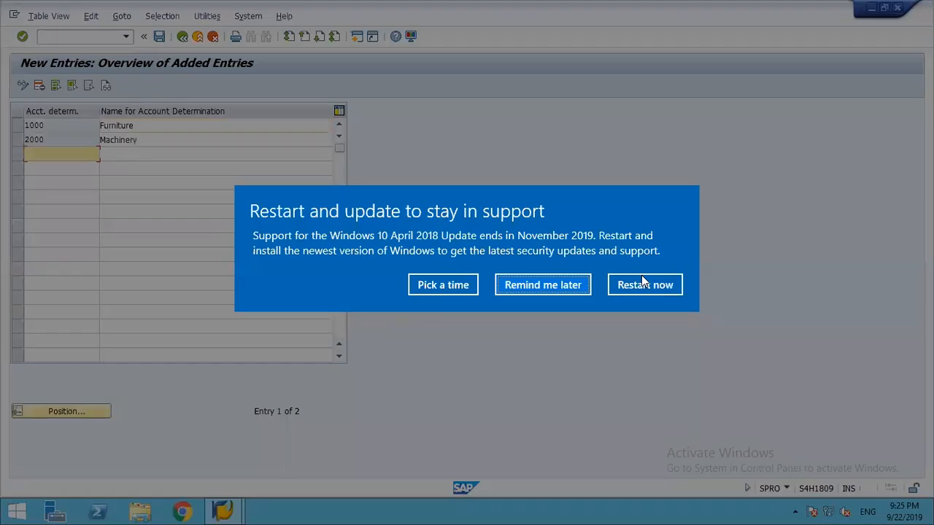
pyautogui.click(532, 287)
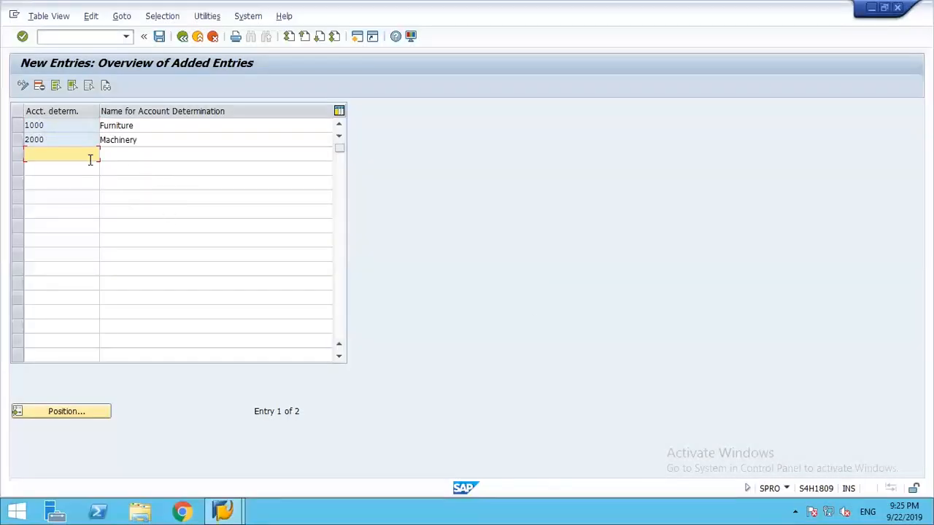
# Step: Add account determination 3000 named Computer below the Machinery entry
pyautogui.write('30000')
pyautogui.press('Tab')
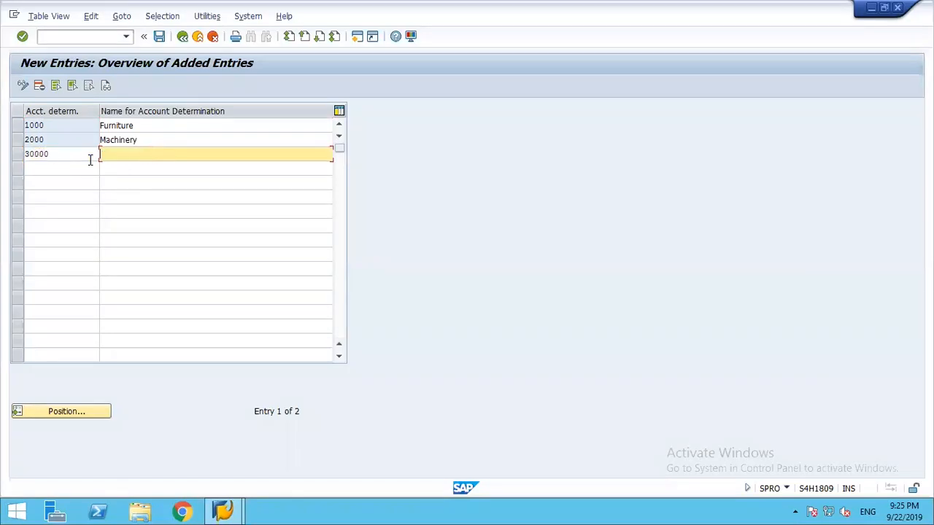
pyautogui.click(76, 154)
pyautogui.press('BackSpace')
pyautogui.press('Tab')
pyautogui.write('Computer')
pyautogui.press('Tab')
pyautogui.press('Tab')
pyautogui.hotkey('shift', 'Tab')
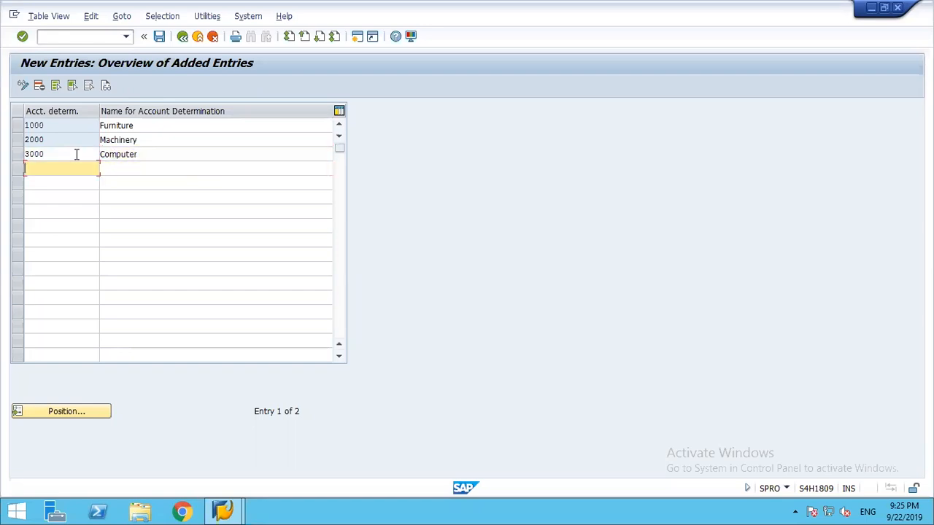
# Step: Add account determination 4000 named Building below the Computer entry
pyautogui.write('4000')
pyautogui.press('Tab')
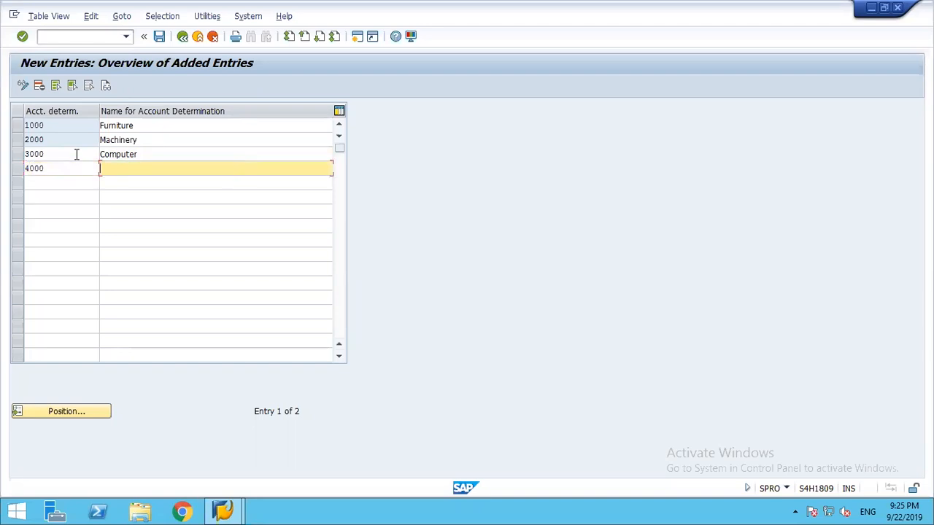
pyautogui.write('Building')
pyautogui.press('Tab')
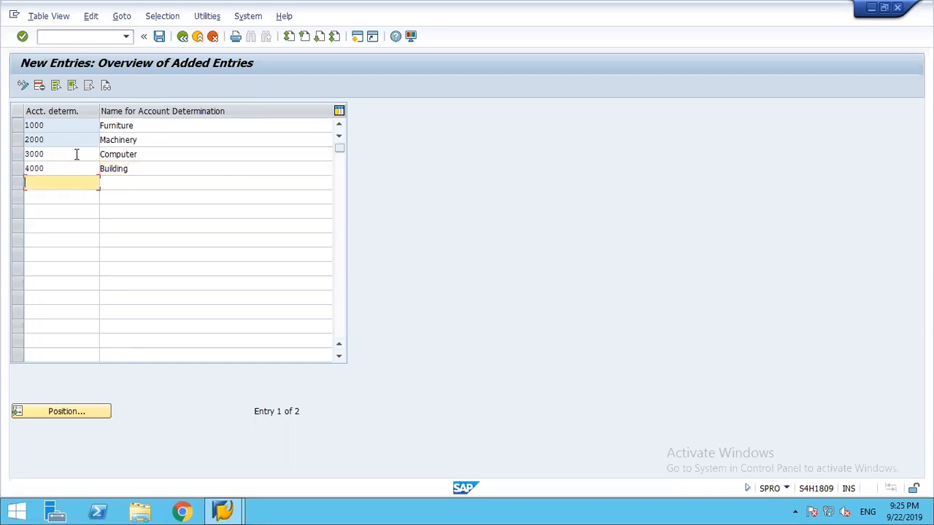
# Step: Add account determination 5000 named Land below the Building entry
pyautogui.write('5000')
pyautogui.press('Tab')
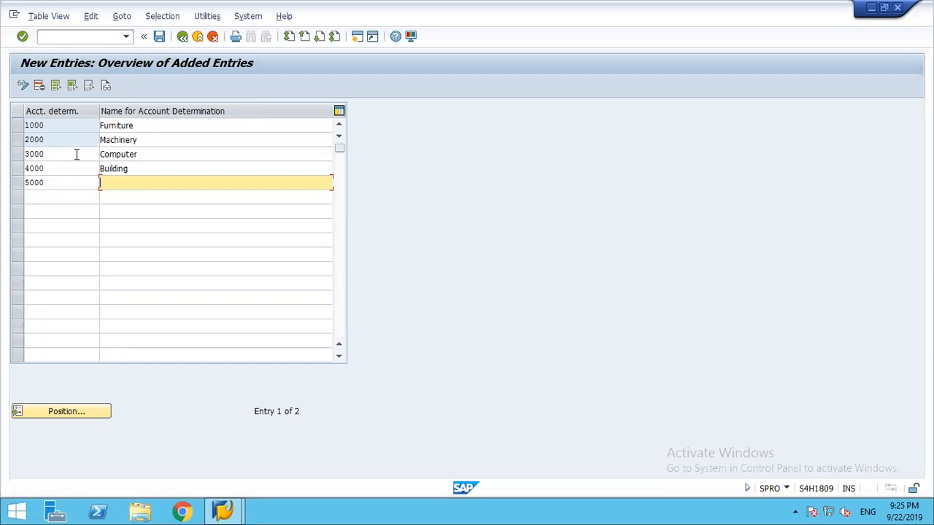
pyautogui.write('Lan')
pyautogui.press('Tab')
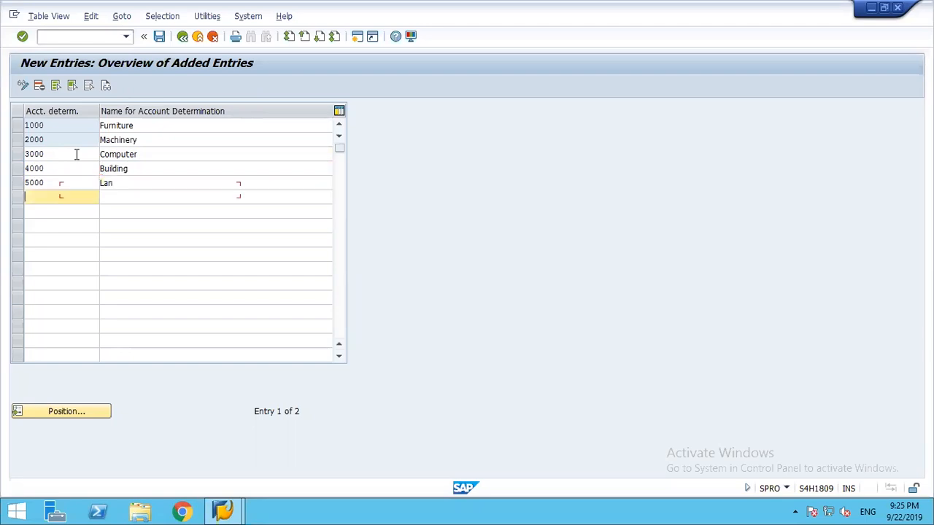
pyautogui.click(129, 186)
pyautogui.write('d')
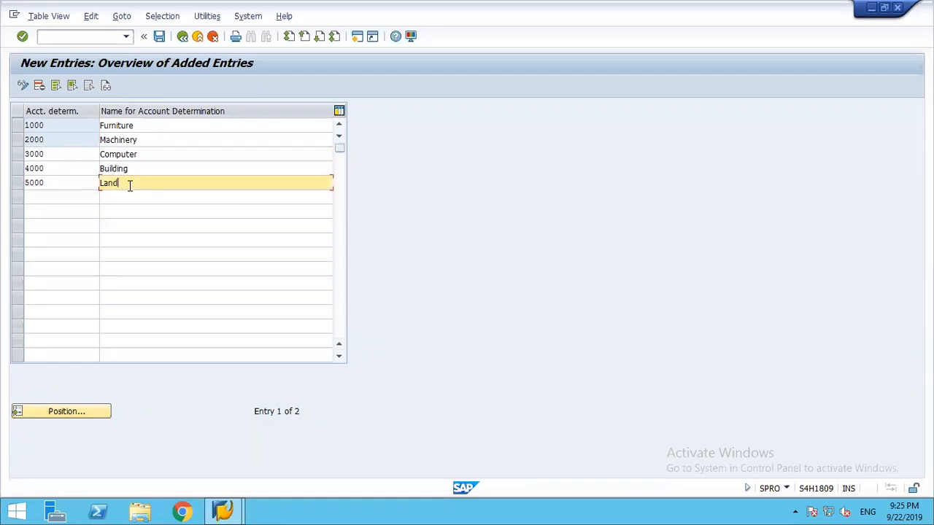
pyautogui.press('Tab')
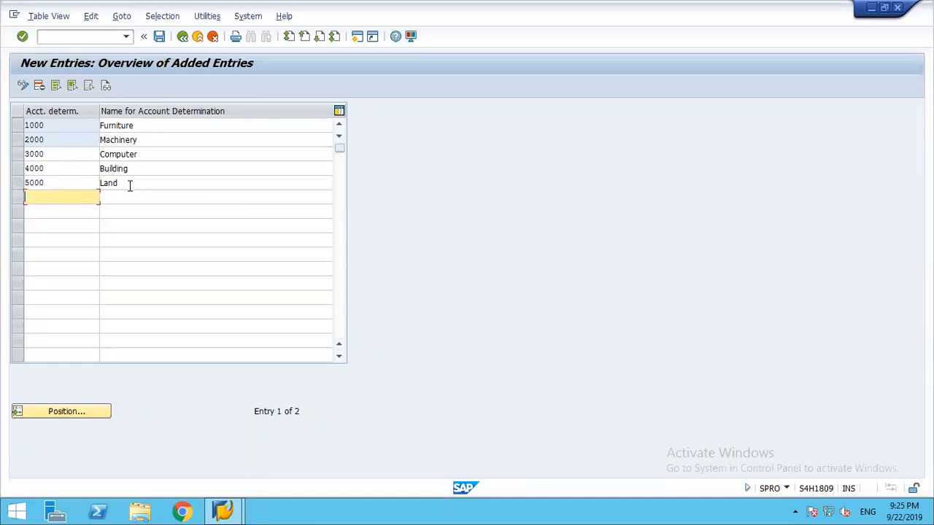
# Step: Add account determination 6000 named Electrical Fittings and save the new entries in the proposed customizing request
pyautogui.write('6000')
pyautogui.press('Tab')
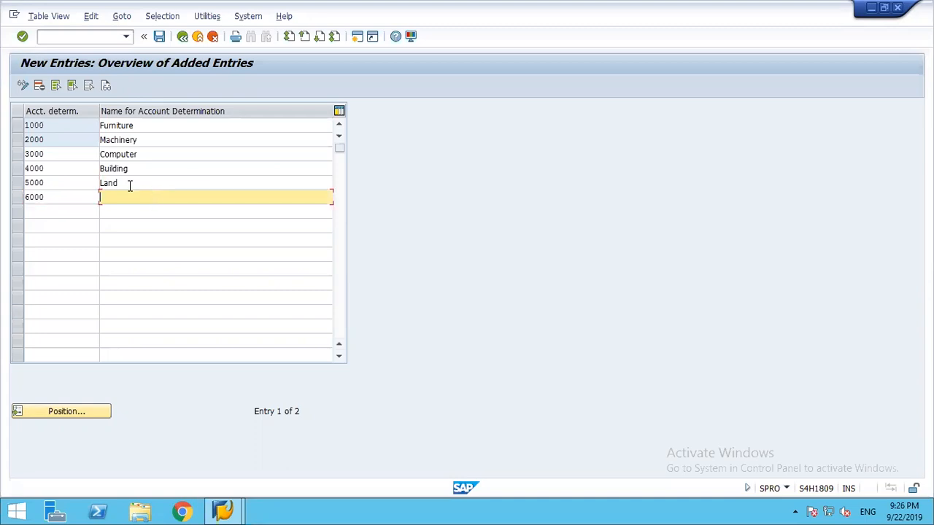
pyautogui.write('Electrical Fittings')
pyautogui.press('Return')
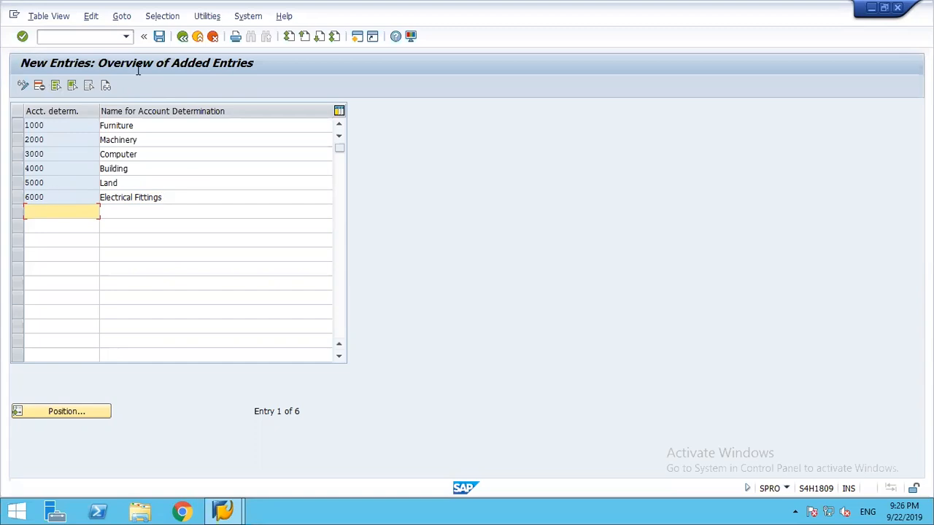
pyautogui.click(159, 38)
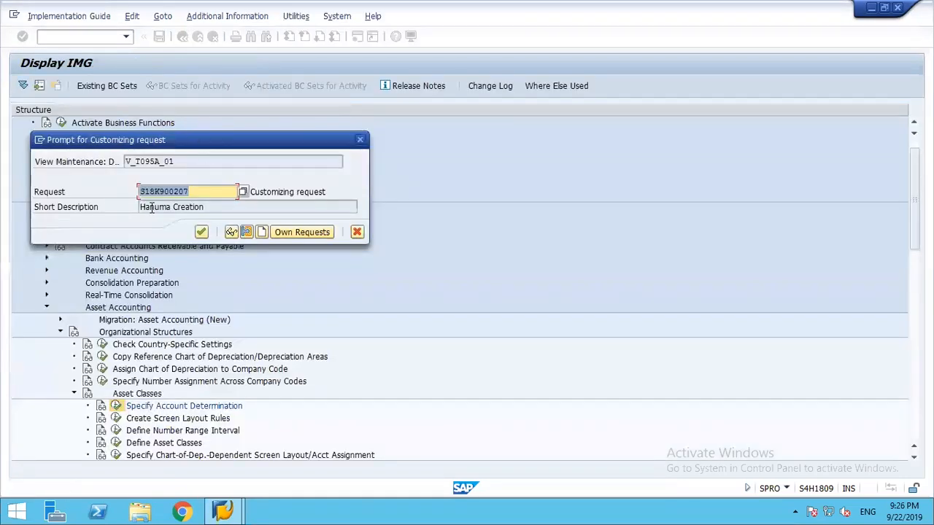
pyautogui.click(201, 232)
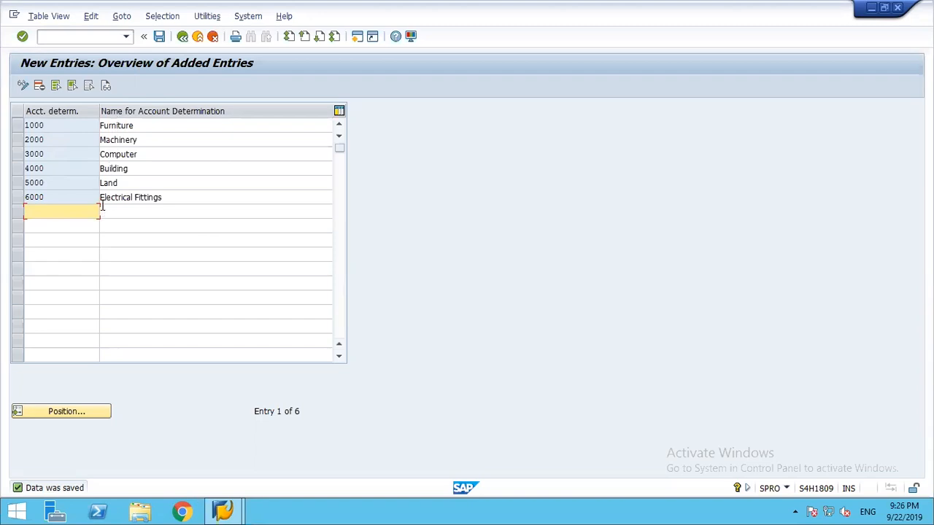
# Step: Copy the six account determinations with their names into Sheet2 of the Excel workbook from A1 and widen column B to fit
pyautogui.hotkey('ctrl', 'y')
pyautogui.moveTo(26, 121); pyautogui.dragTo(162, 206)
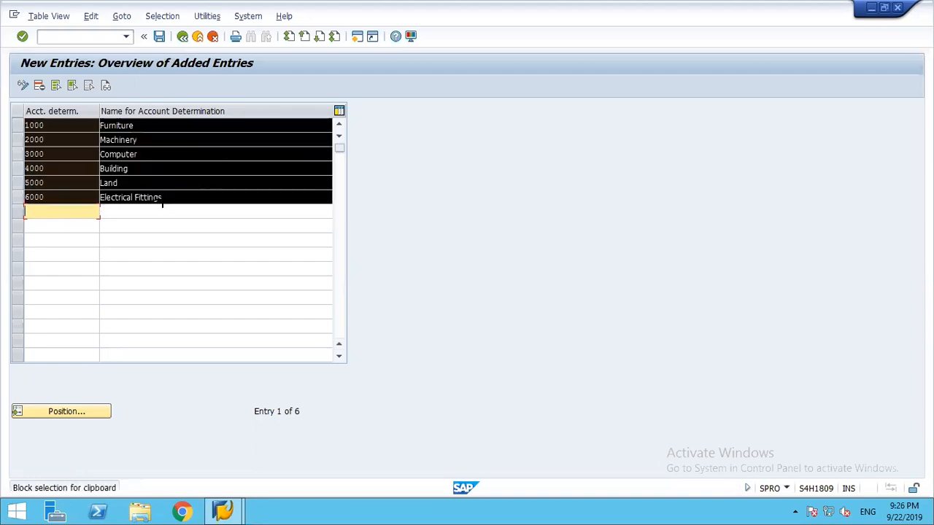
pyautogui.hotkey('ctrl', 'c')
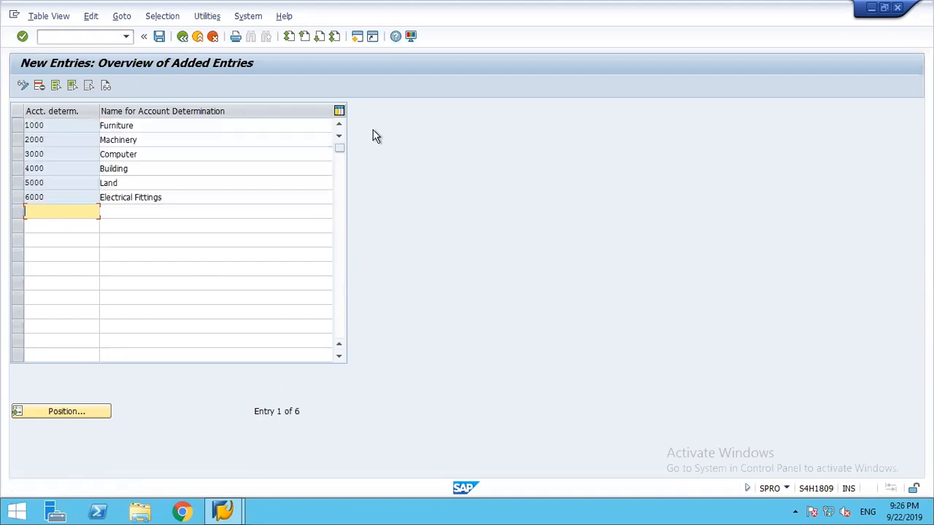
pyautogui.click(607, 8)
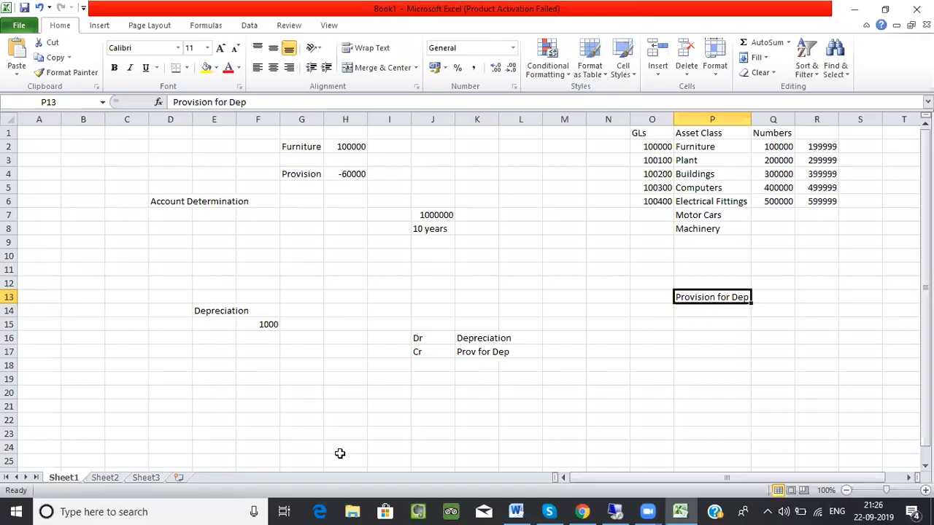
pyautogui.click(103, 479)
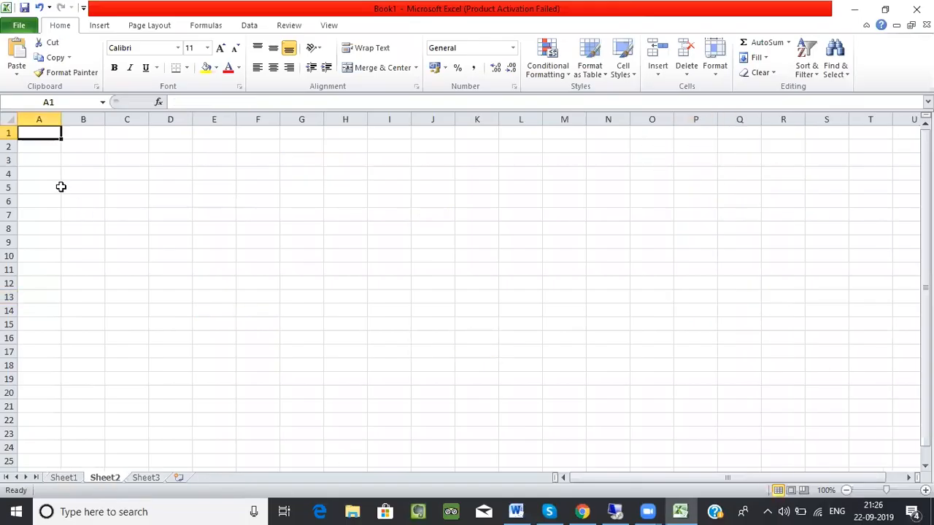
pyautogui.hotkey('ctrl', 'v')
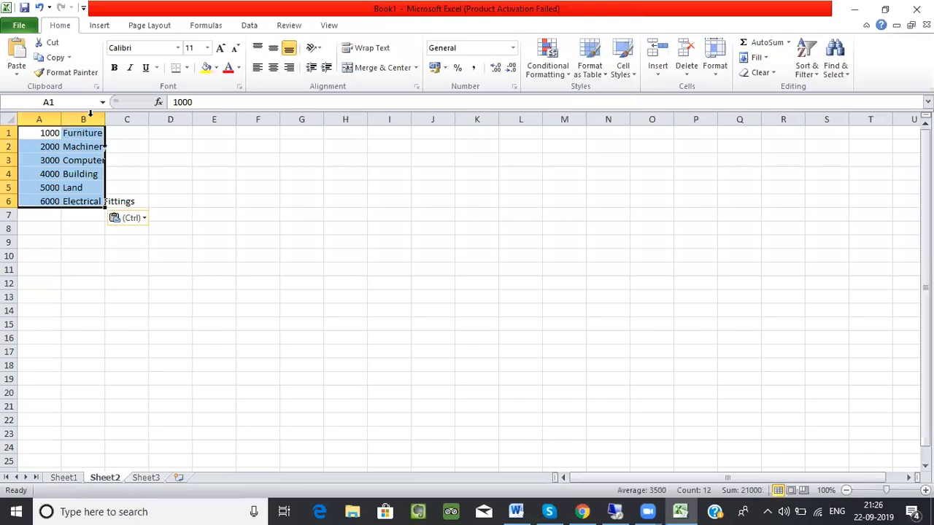
pyautogui.moveTo(105, 119); pyautogui.dragTo(153, 118)
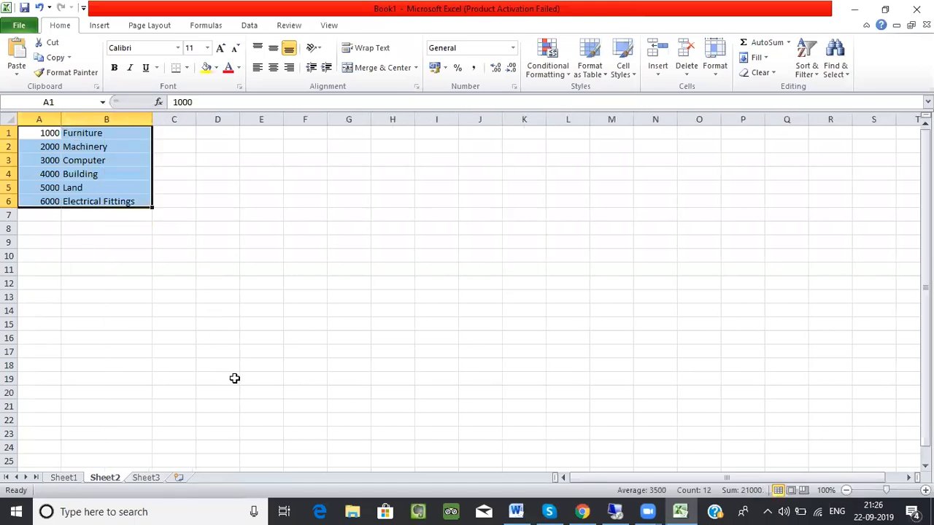
pyautogui.click(234, 378)
# Step: Switch back to SAP, save the account determinations again, and return to the Display IMG structure
pyautogui.click(615, 512)
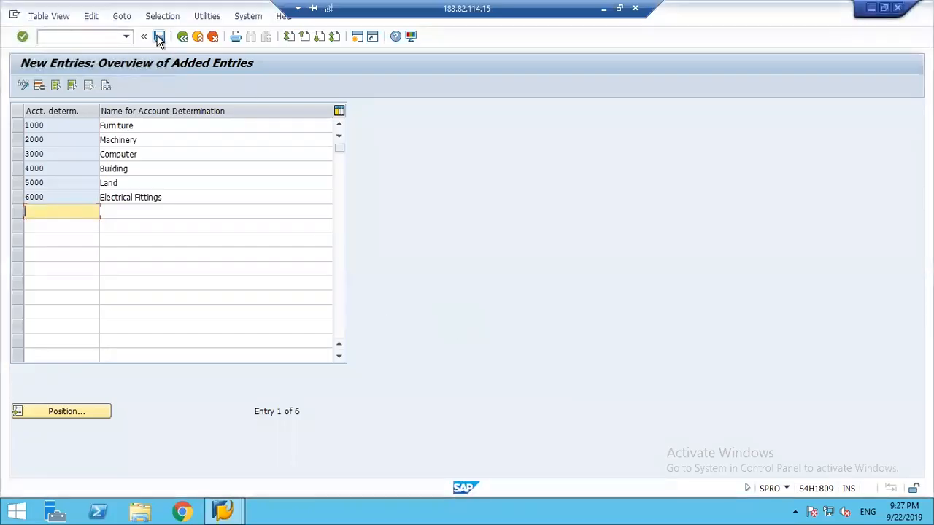
pyautogui.click(159, 38)
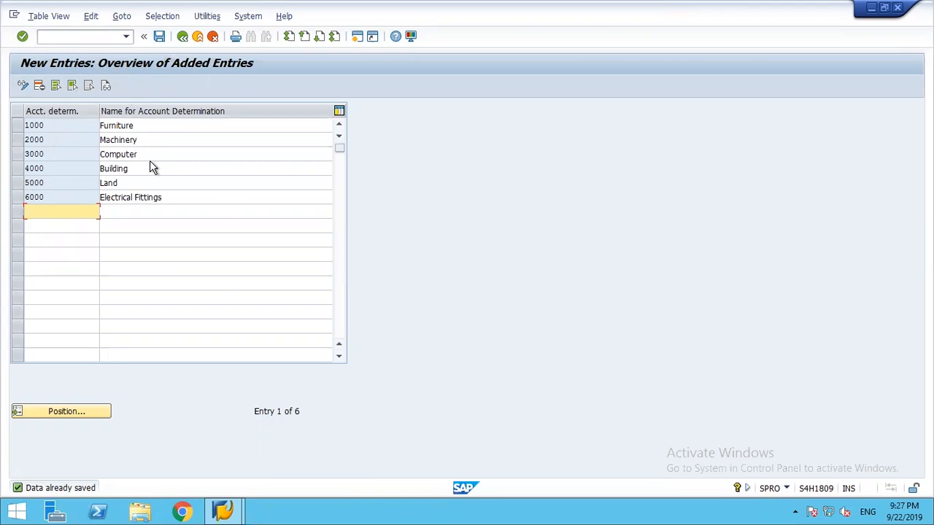
pyautogui.click(181, 40)
pyautogui.click(182, 41)
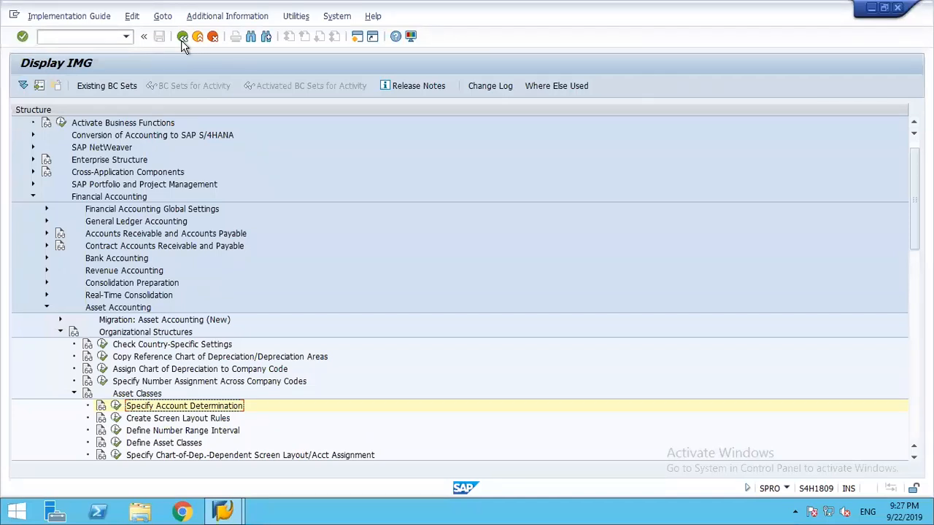
# Step: Open the Create Screen Layout Rules activity under Asset Classes and review the existing screen layout rules from first to last entry
pyautogui.click(207, 421)
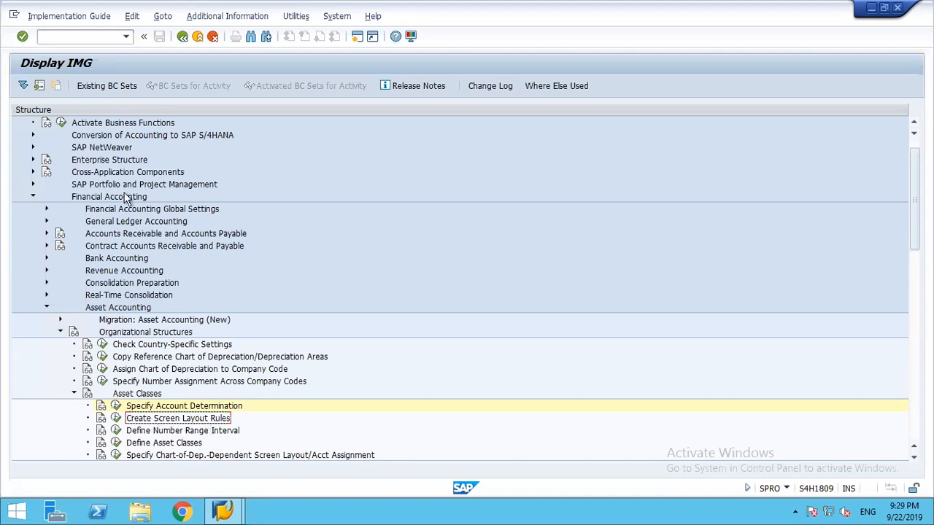
pyautogui.click(116, 420)
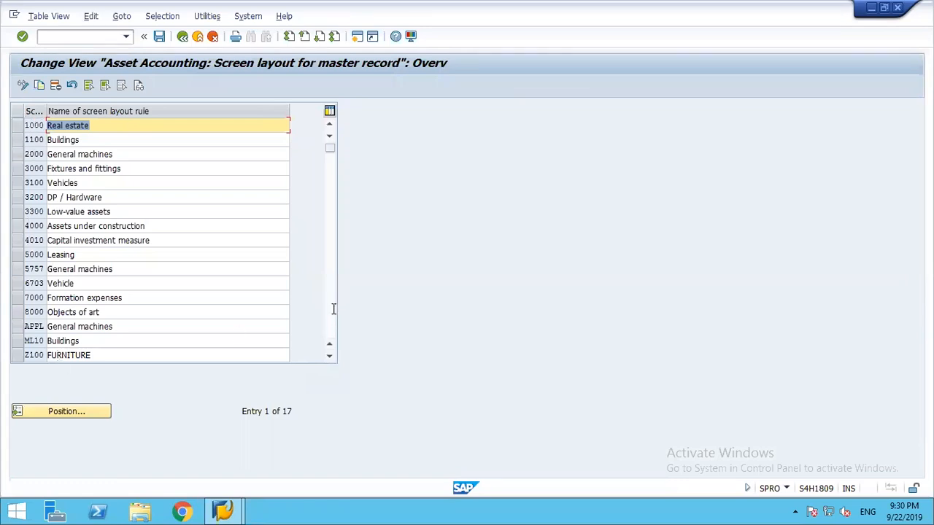
pyautogui.click(334, 311)
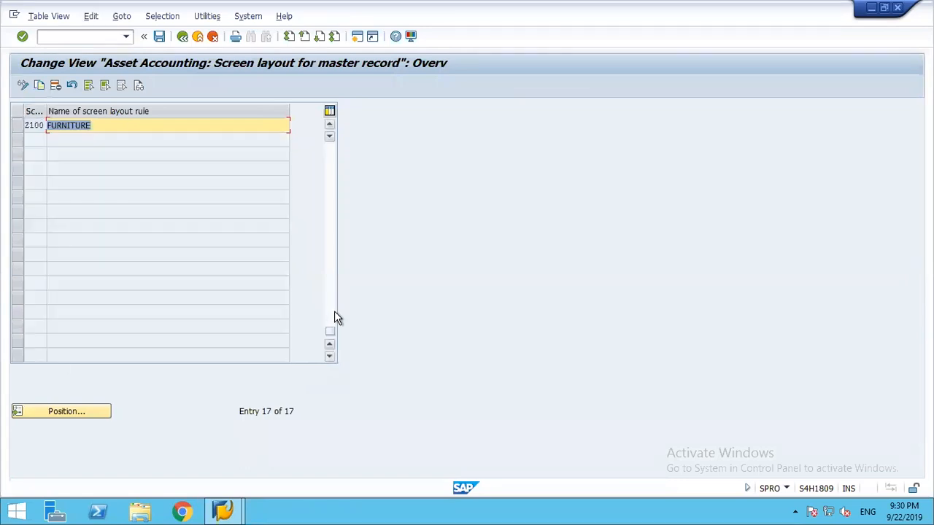
pyautogui.click(328, 147)
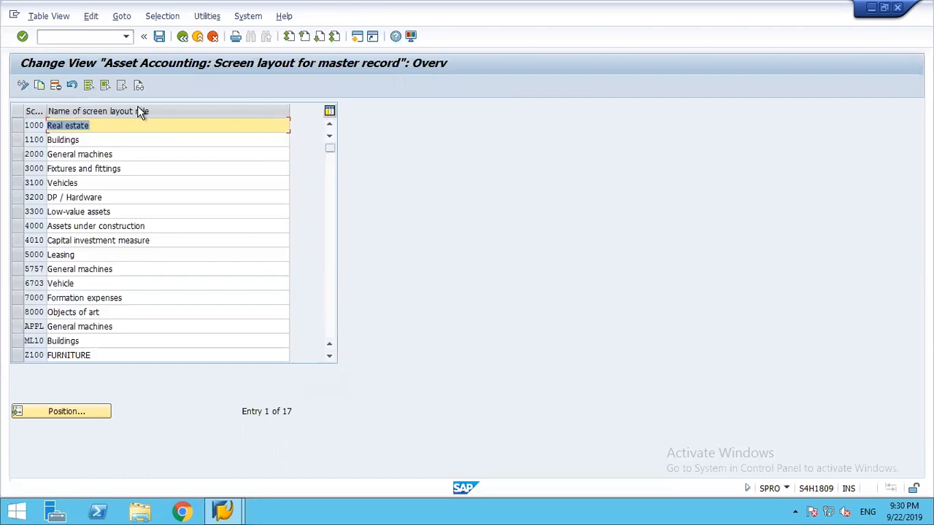
pyautogui.click(330, 130)
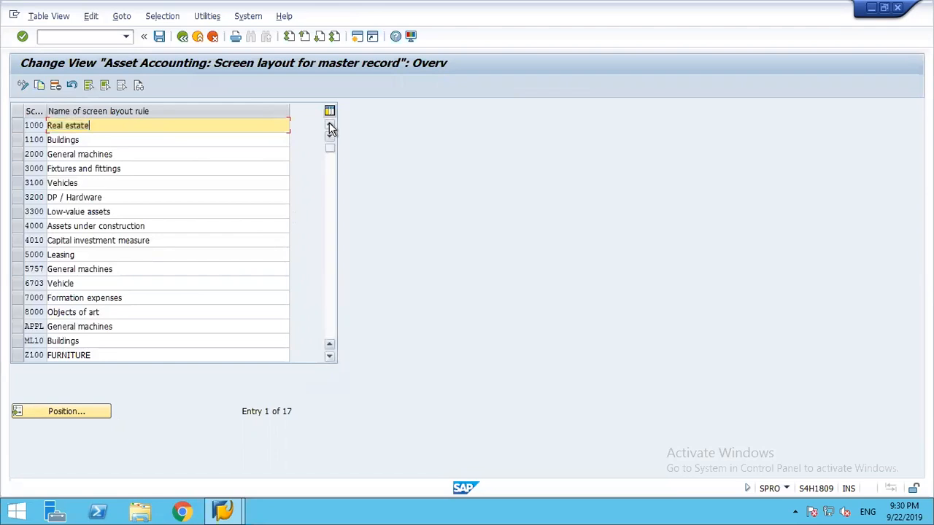
pyautogui.click(329, 357)
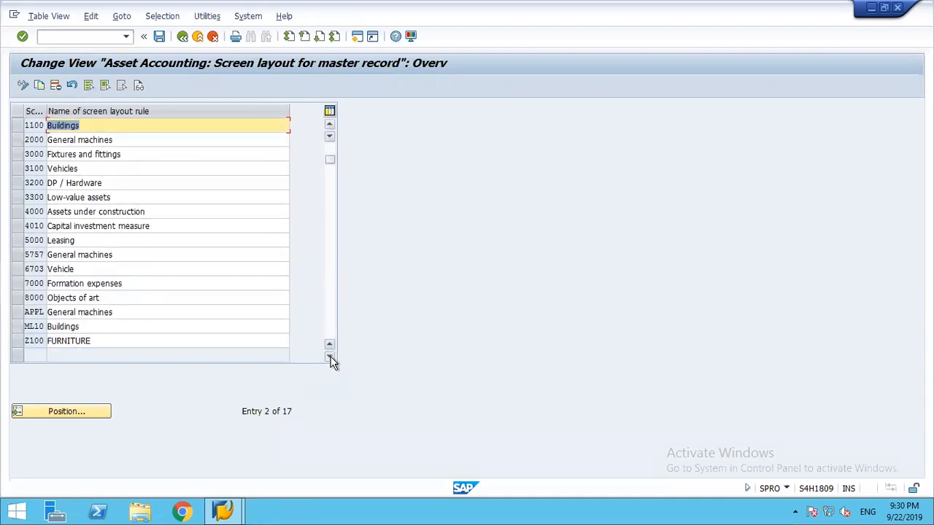
pyautogui.click(330, 357)
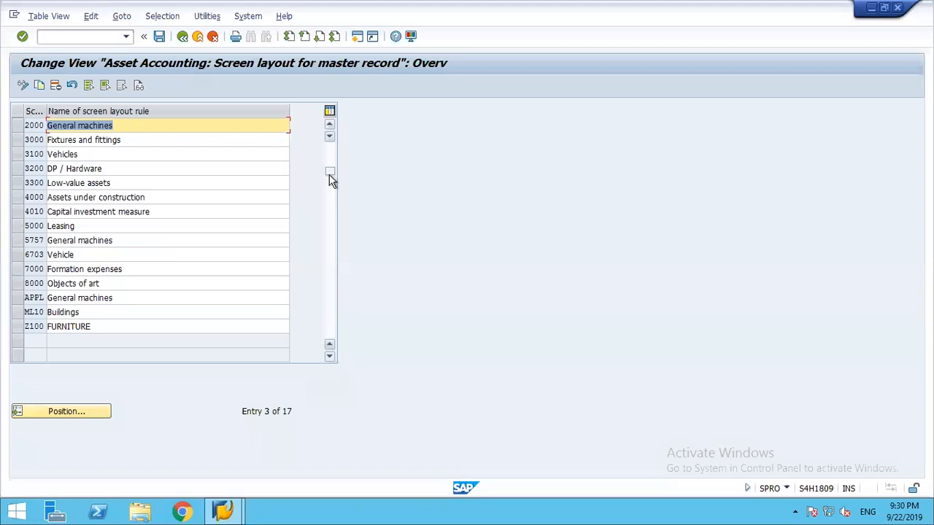
pyautogui.moveTo(332, 157); pyautogui.dragTo(330, 121)
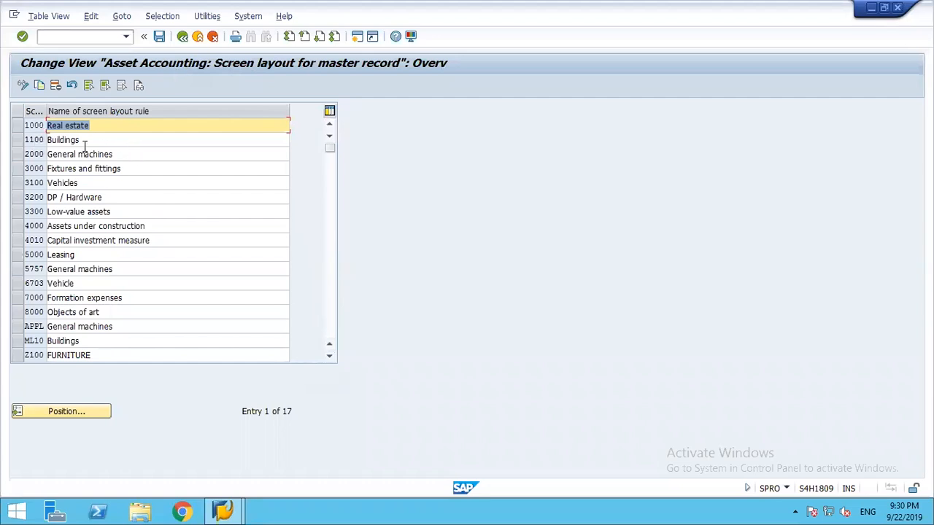
pyautogui.click(111, 128)
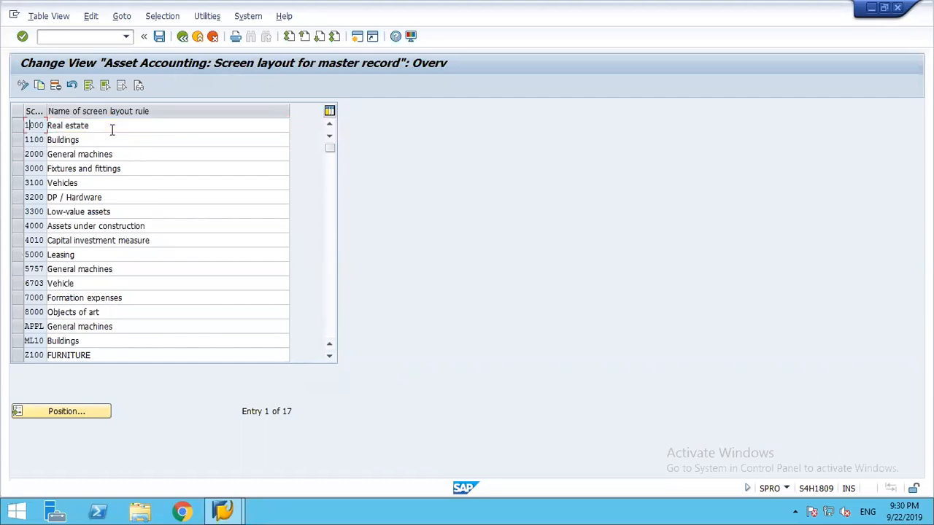